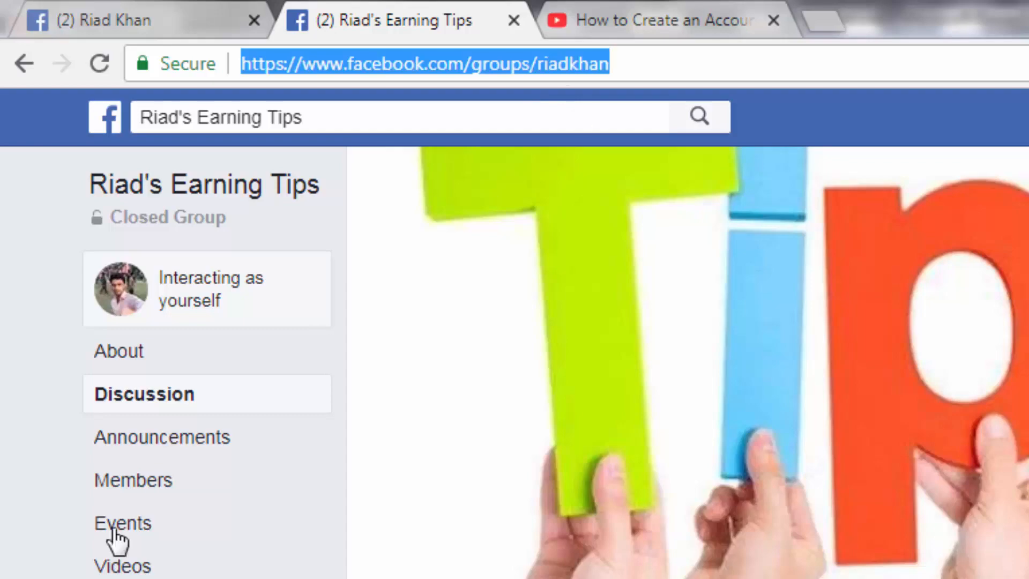
# Look through the Facebook earning-tips group page down to its pinned announcement
pyautogui.click(43, 533)
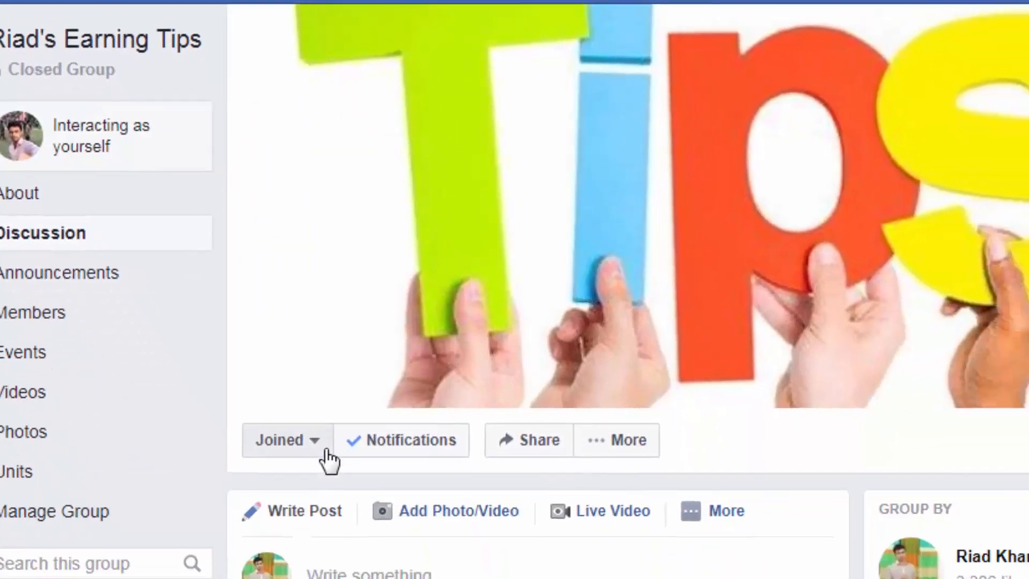
pyautogui.scroll(-10, 321, 375)
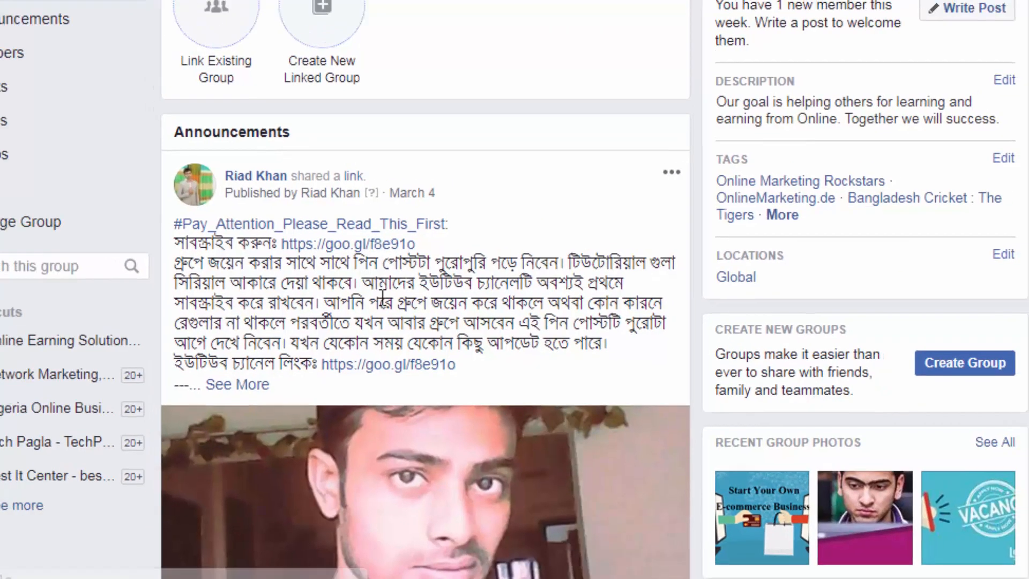
pyautogui.click(301, 217)
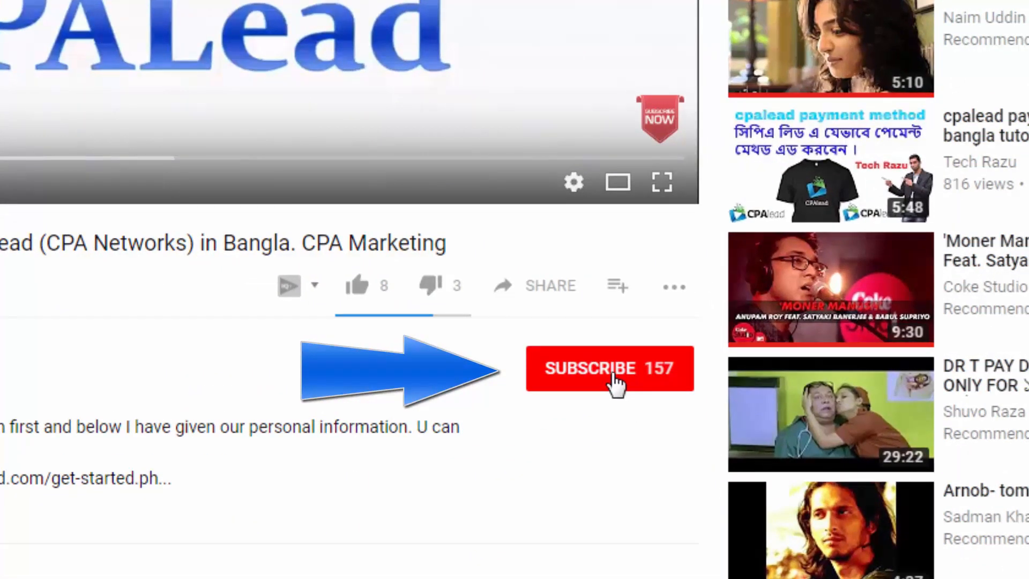
# Subscribe to the YouTube channel of the CPALead video and turn on its notifications
pyautogui.click(612, 376)
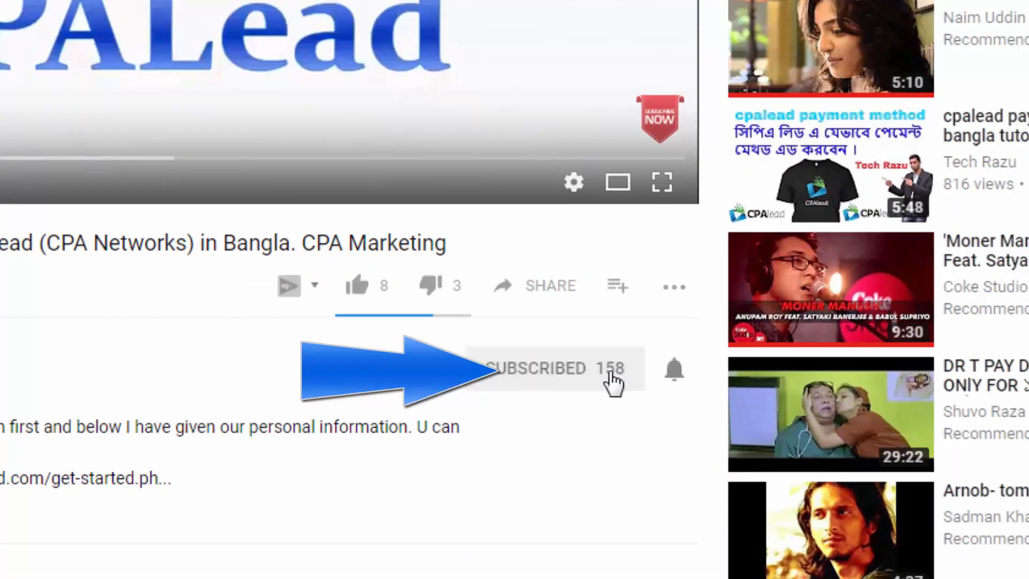
pyautogui.click(674, 375)
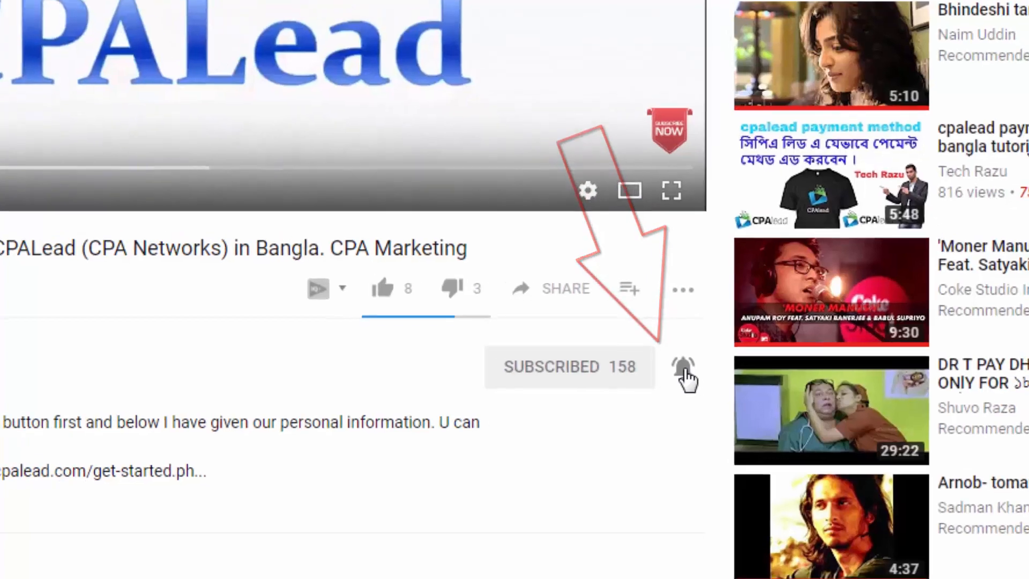
pyautogui.click(356, 285)
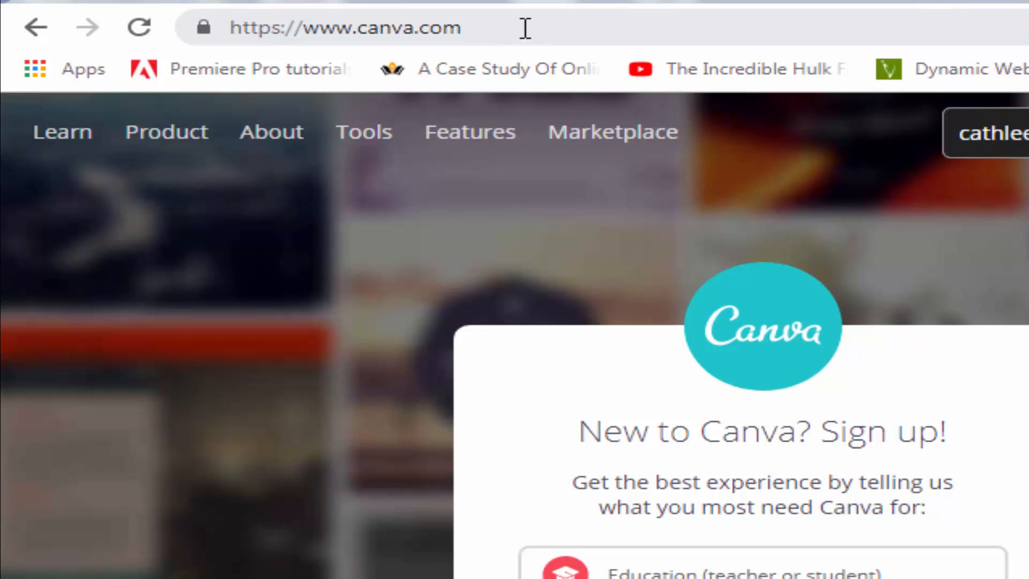
# Check the Canva home page's address and its alternative log-in options with Facebook or Google
pyautogui.click(525, 28)
pyautogui.moveTo(499, 25); pyautogui.dragTo(381, 27)
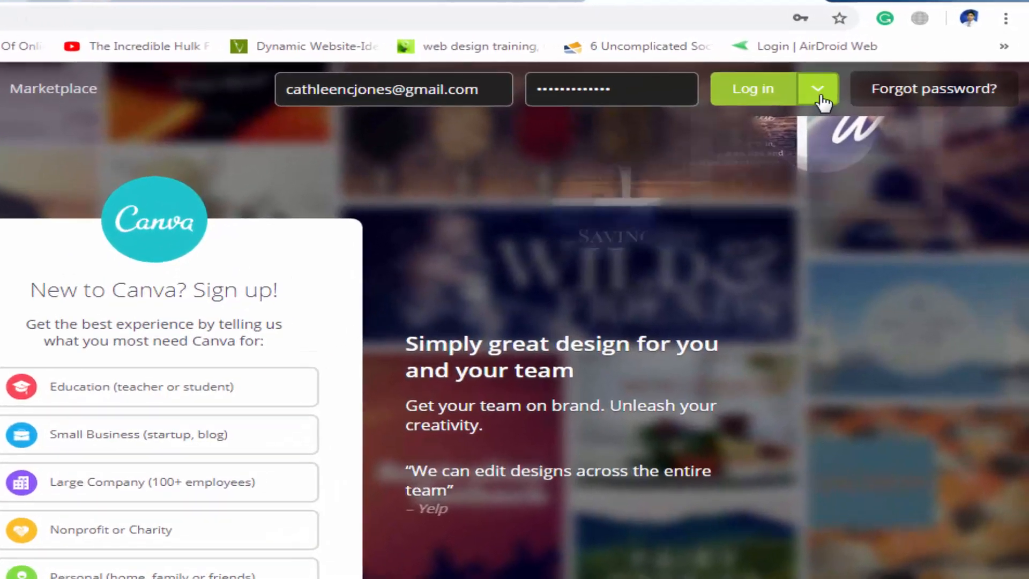
pyautogui.click(871, 67)
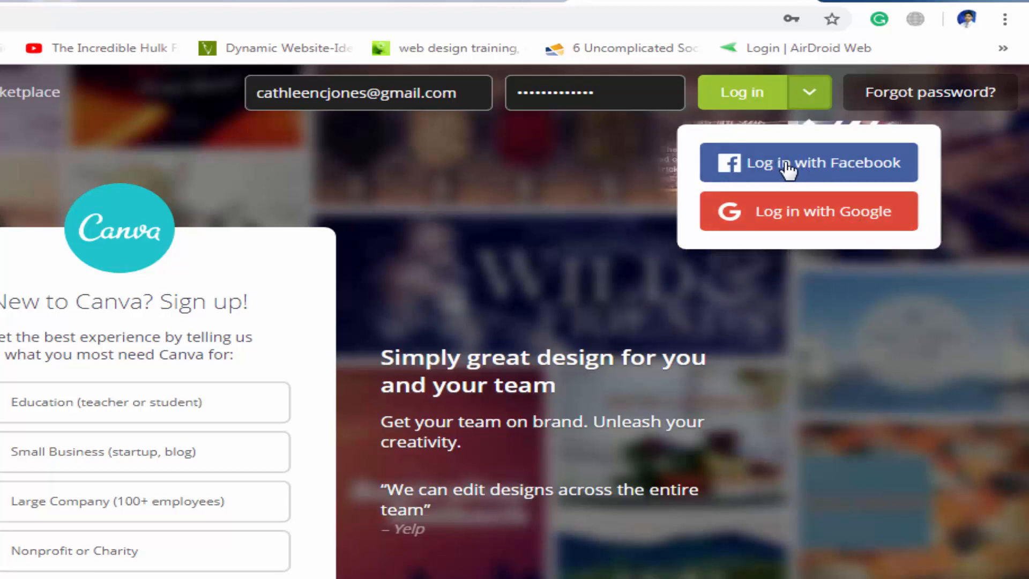
pyautogui.click(628, 217)
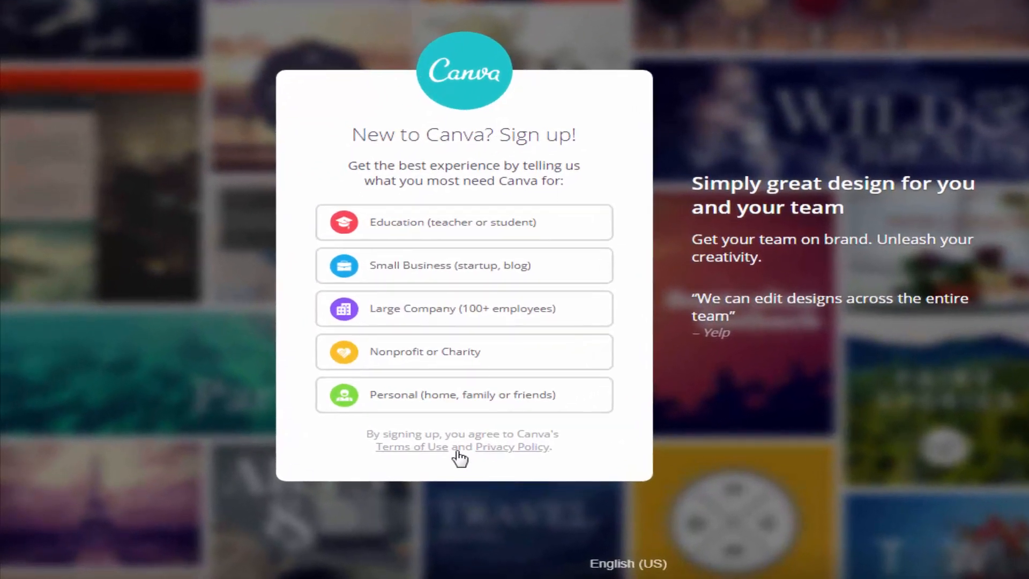
# Open the email sign-up form for personal use and inspect its name and email fields
pyautogui.click(456, 398)
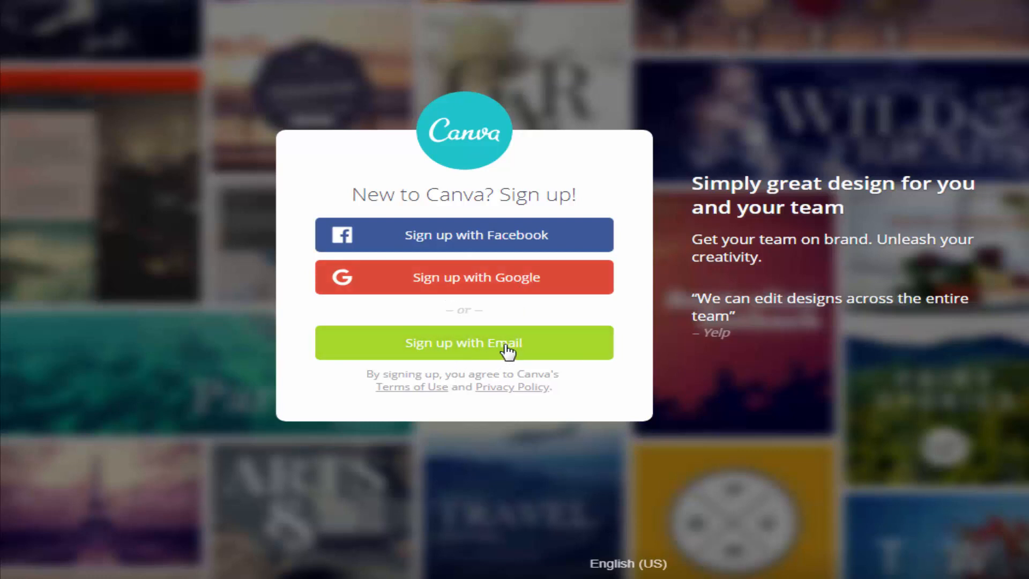
pyautogui.click(481, 348)
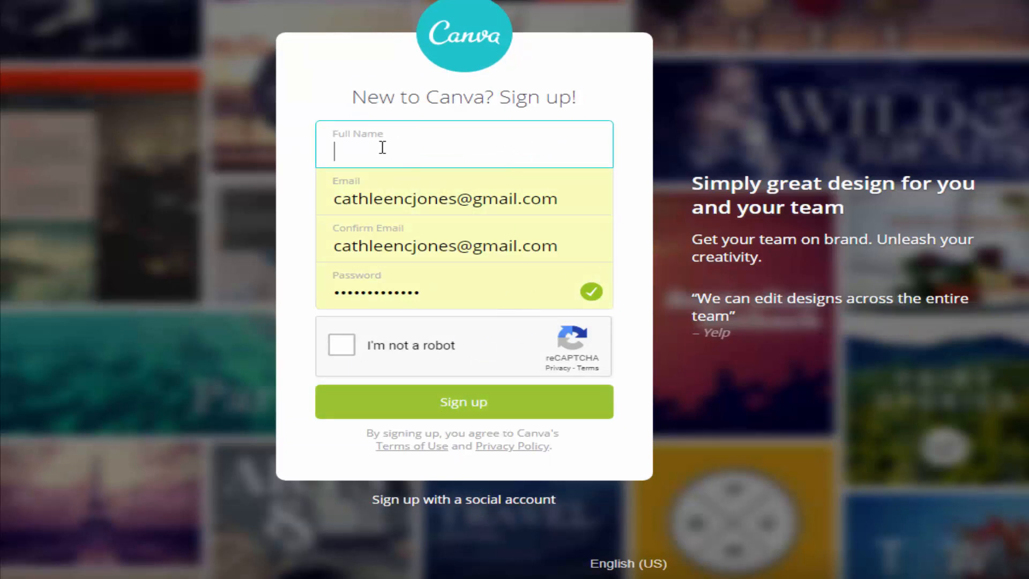
pyautogui.click(405, 203)
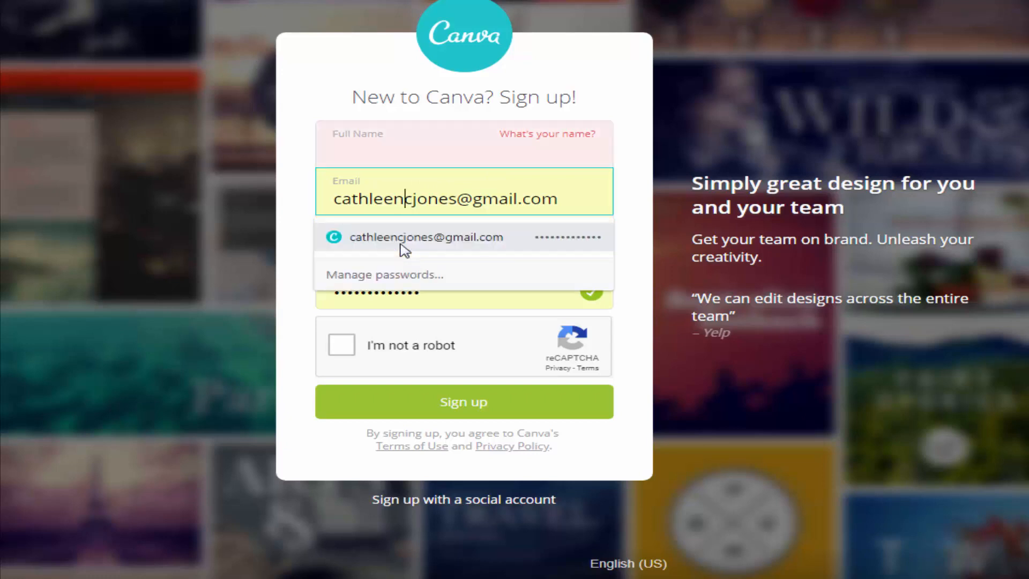
pyautogui.click(525, 157)
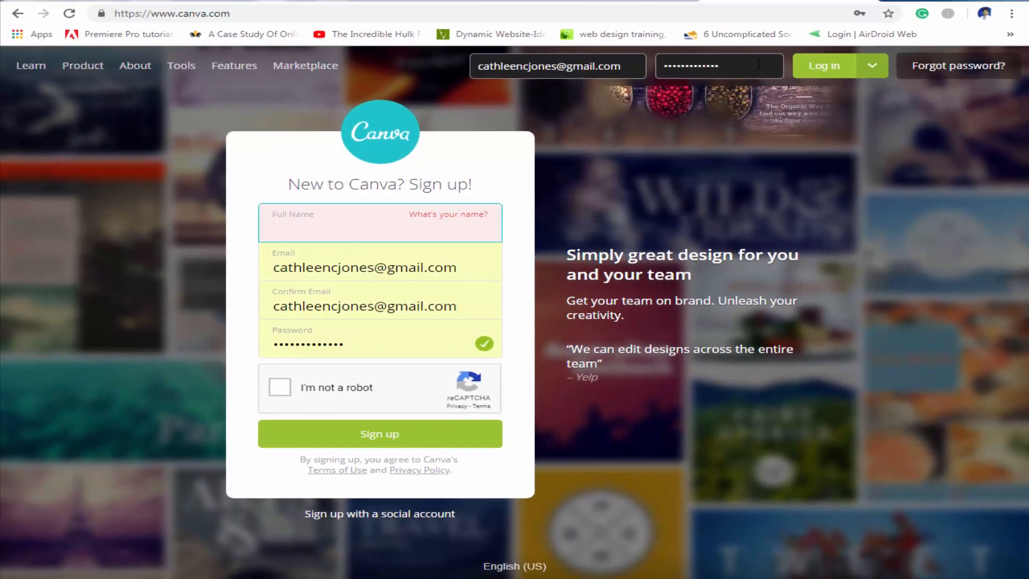
# Log in to Canva with the existing account's email and password
pyautogui.click(761, 65)
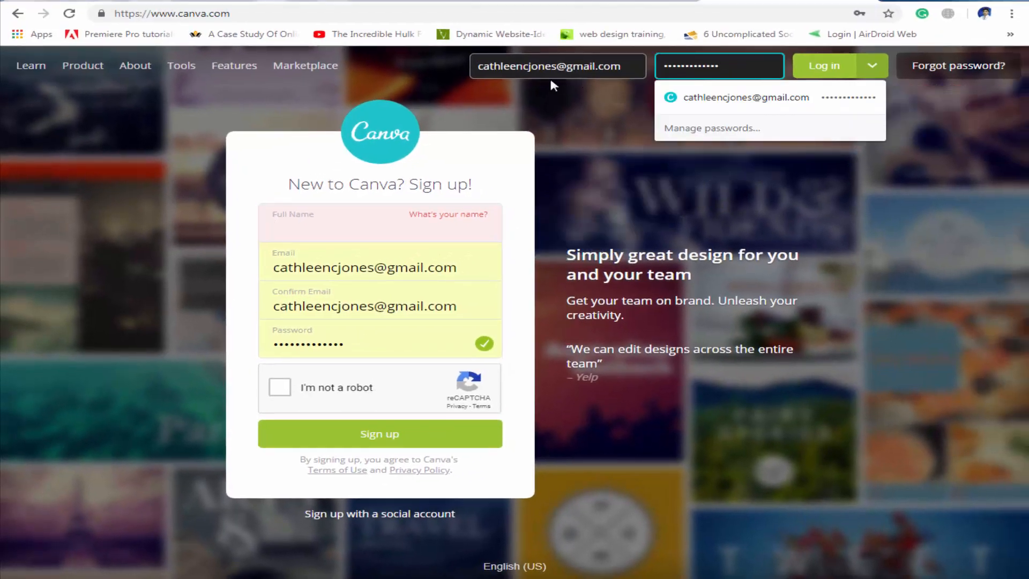
pyautogui.click(614, 126)
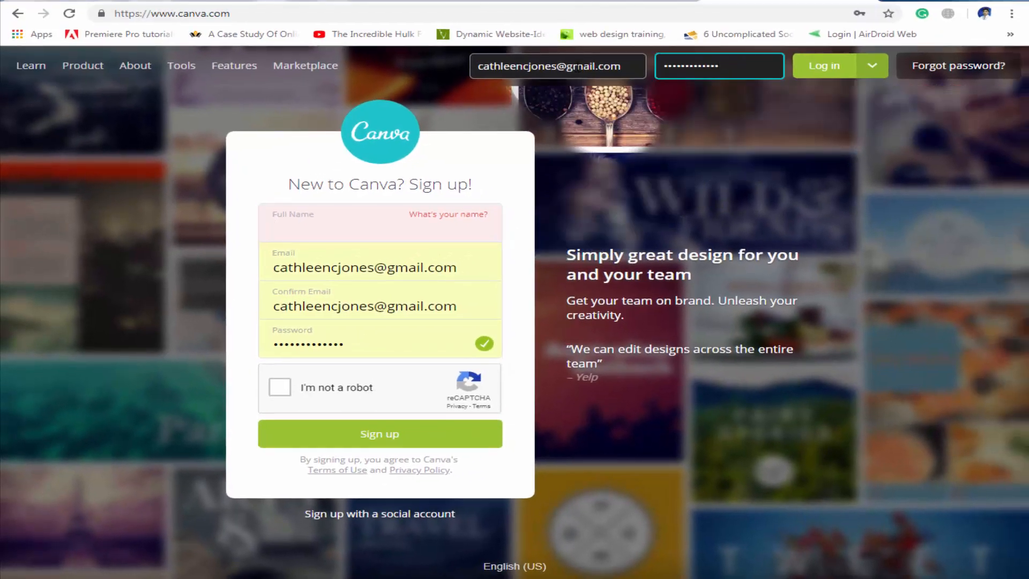
pyautogui.click(825, 65)
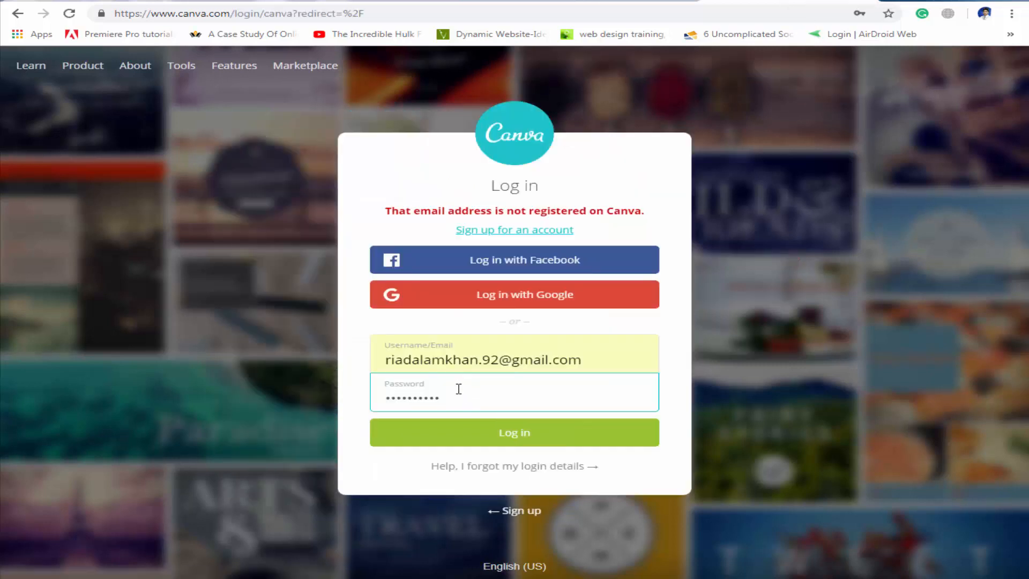
pyautogui.click(523, 440)
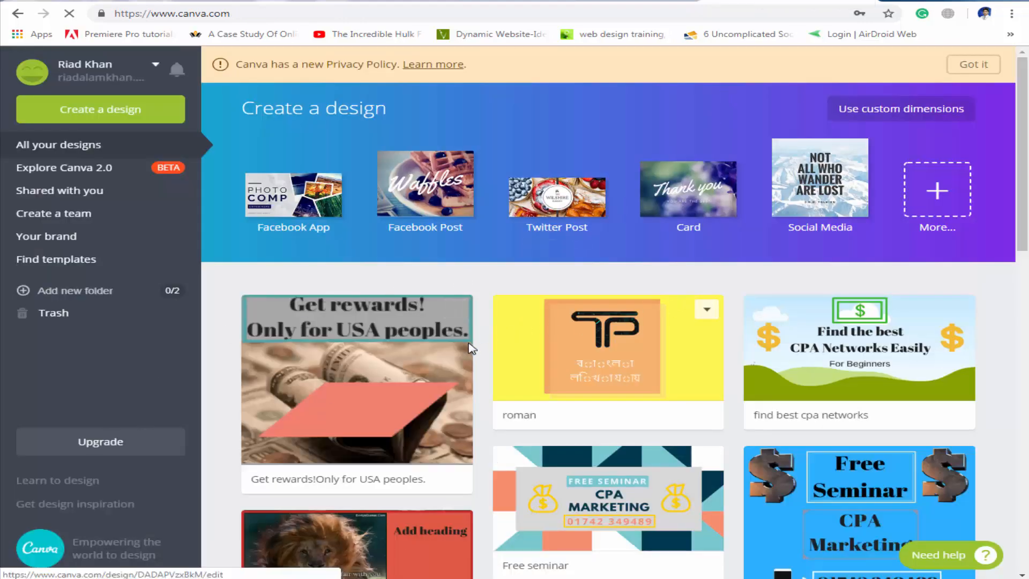
# Browse the existing designs on the Canva home page and dismiss the browser's offer to save the password
pyautogui.scroll(-3, 471, 345)
pyautogui.scroll(-4, 465, 353)
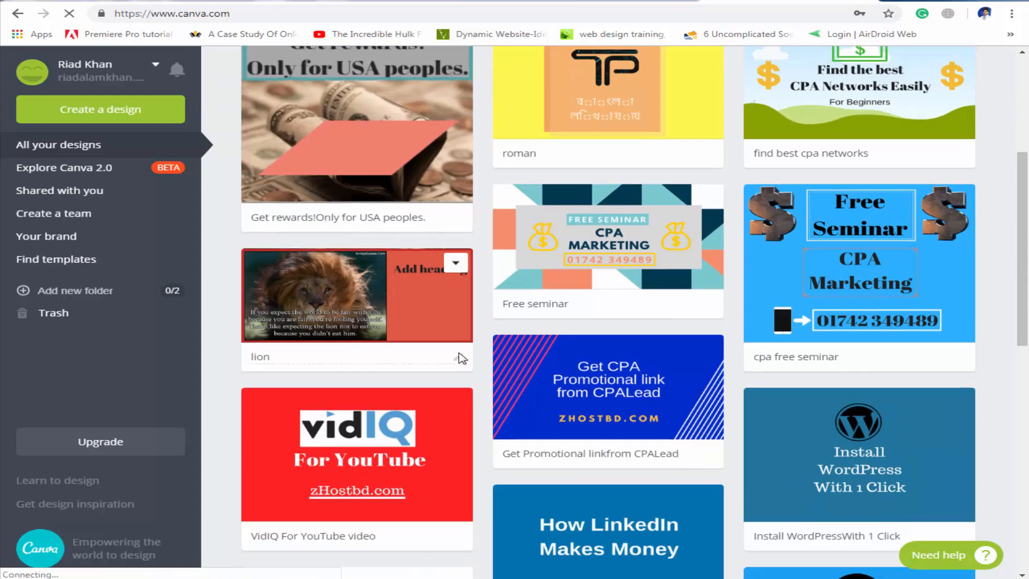
pyautogui.scroll(-4, 535, 363)
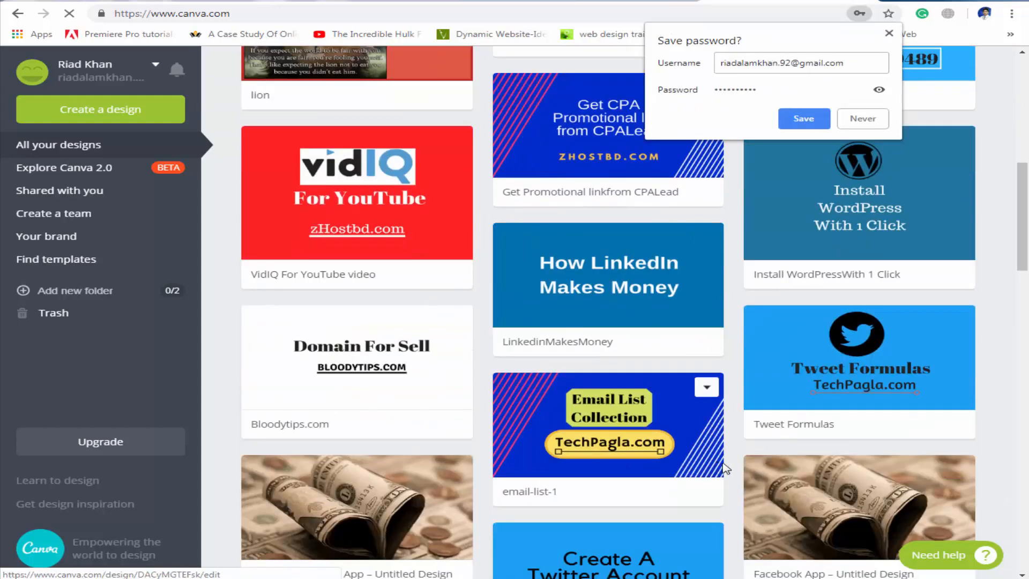
pyautogui.scroll(5, 596, 470)
pyautogui.scroll(6, 599, 473)
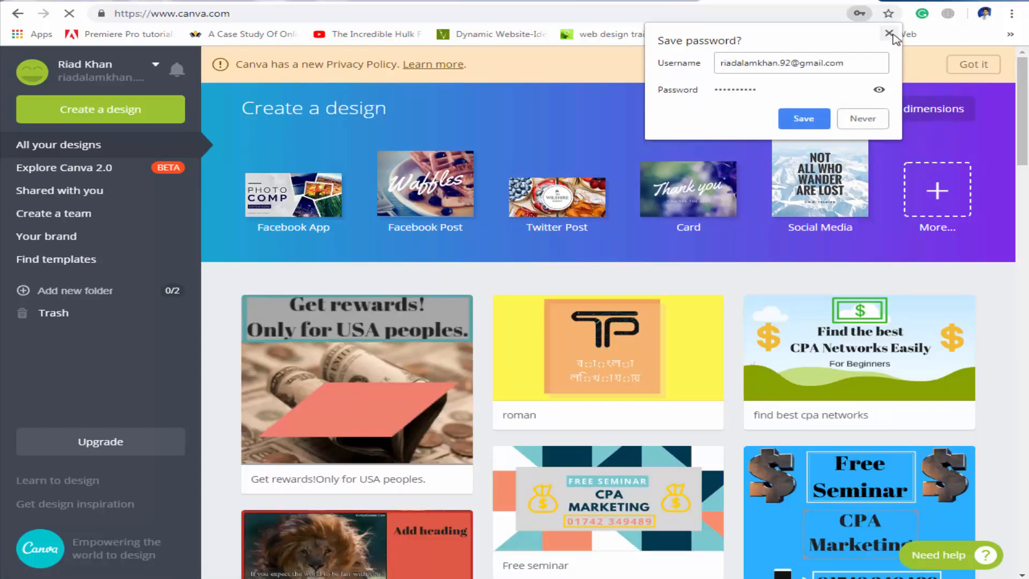
pyautogui.click(888, 33)
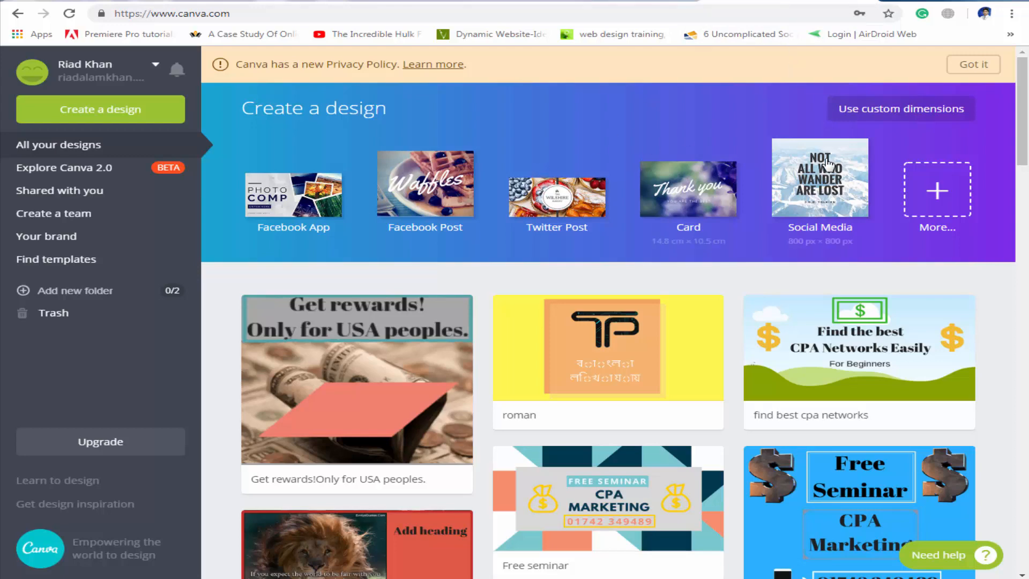
# View the cover photo on the Facebook profile page and return to the Canva design overview
pyautogui.click(278, 1)
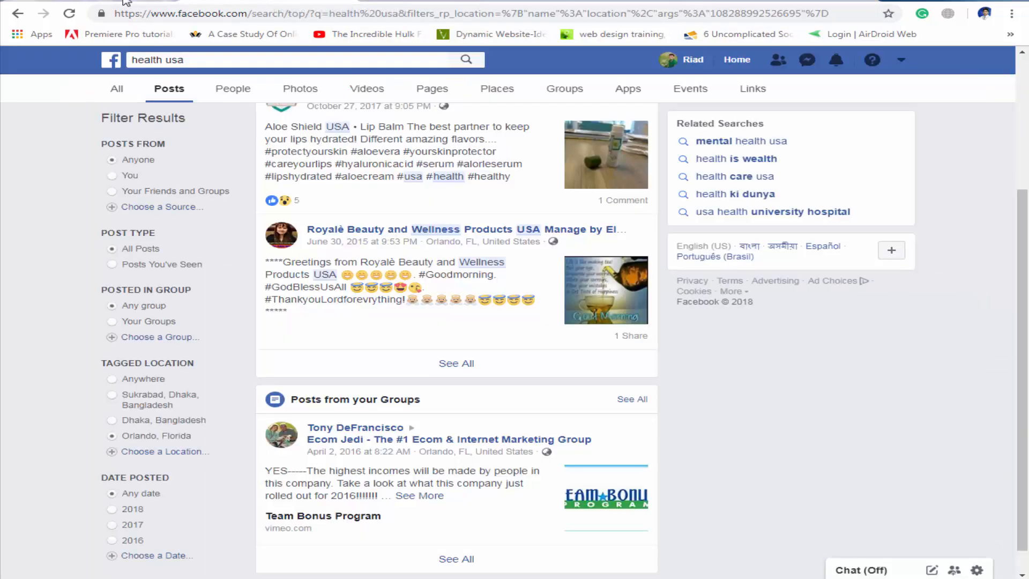
pyautogui.click(125, 2)
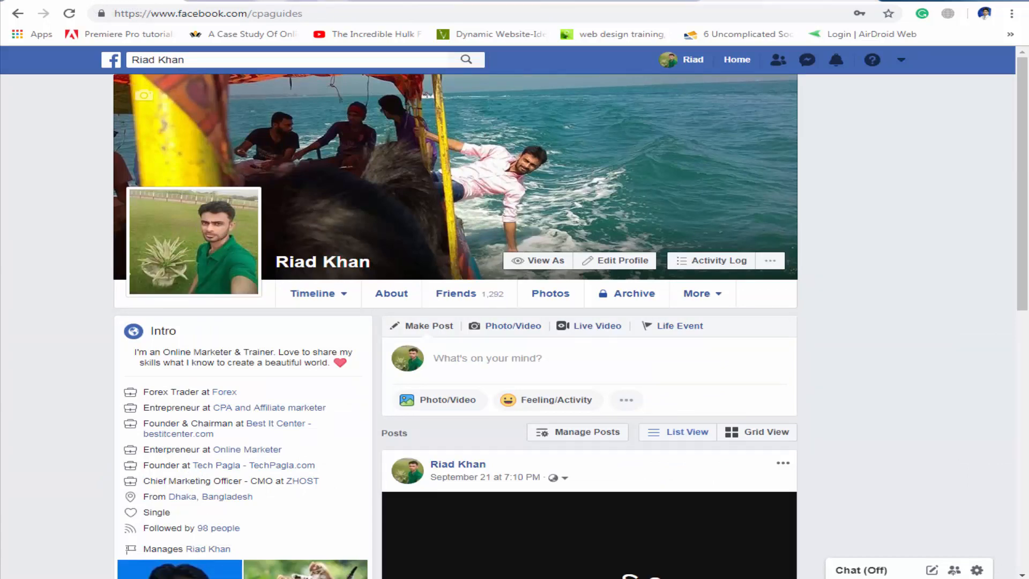
pyautogui.click(789, 2)
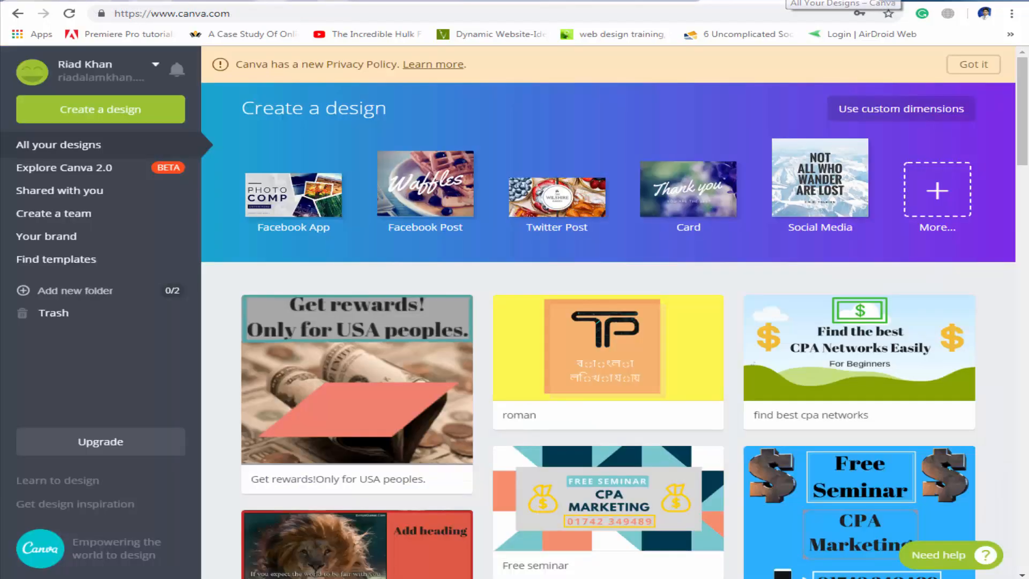
# Search Google for "facebook cover photo size" and highlight the mobile dimensions, 640 pixels wide by 360 pixels tall
pyautogui.click(891, 1)
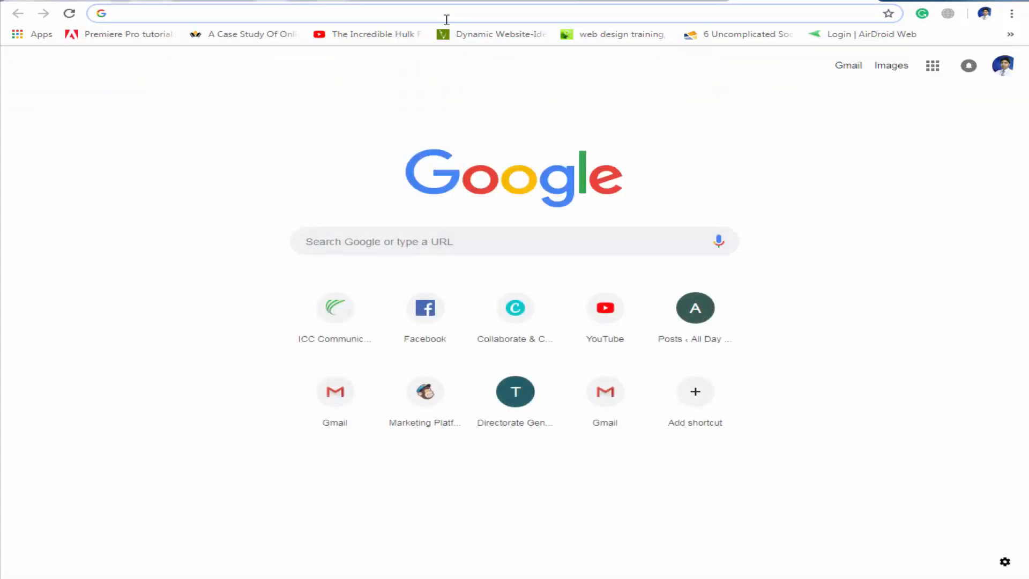
pyautogui.write('f')
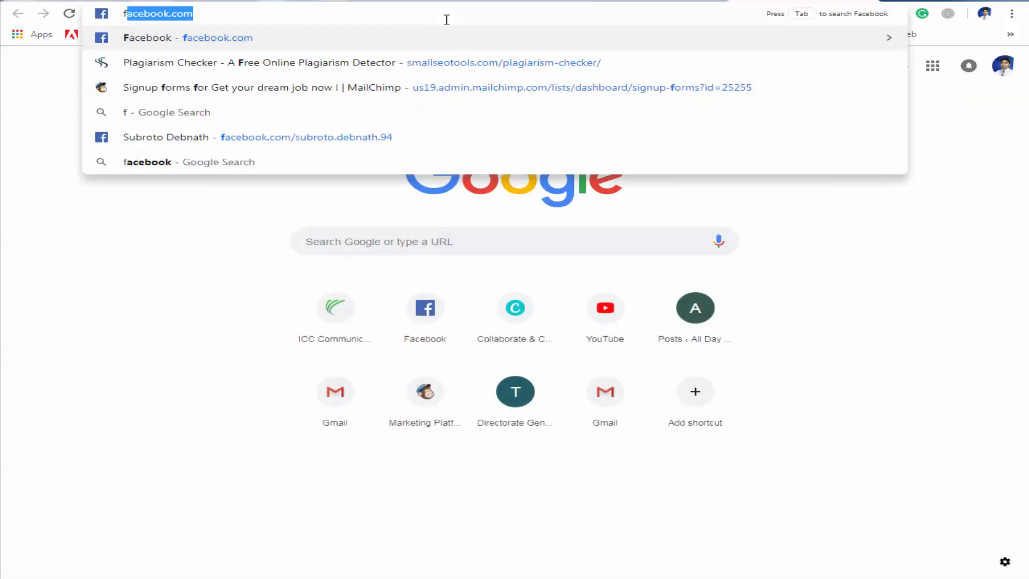
pyautogui.write('a')
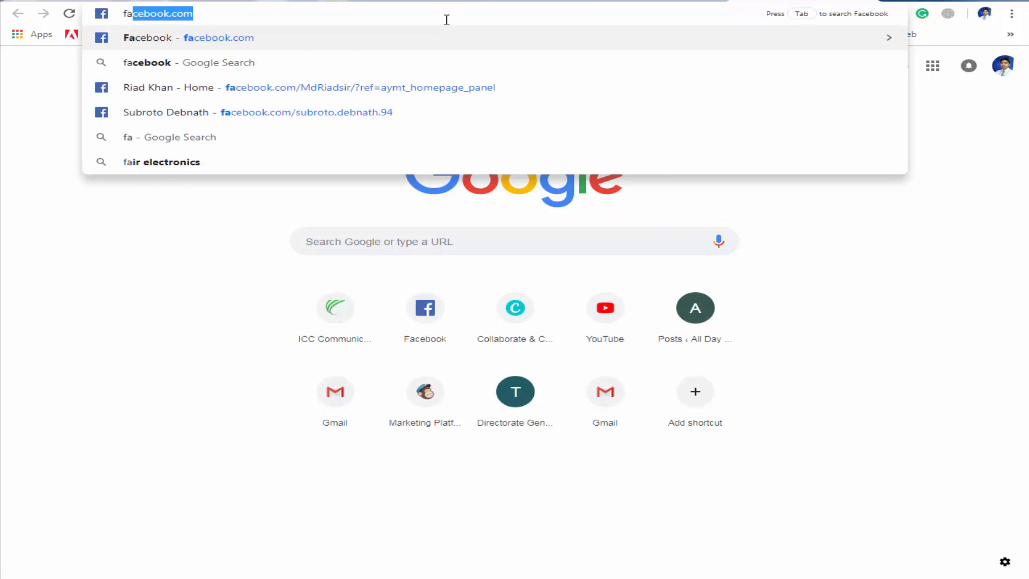
pyautogui.write('ce')
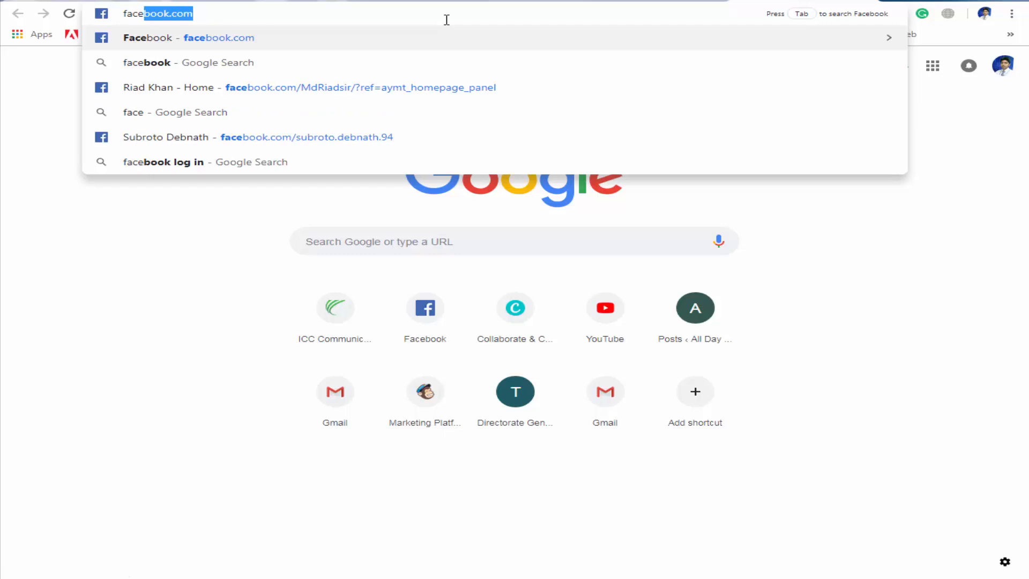
pyautogui.write('book cover')
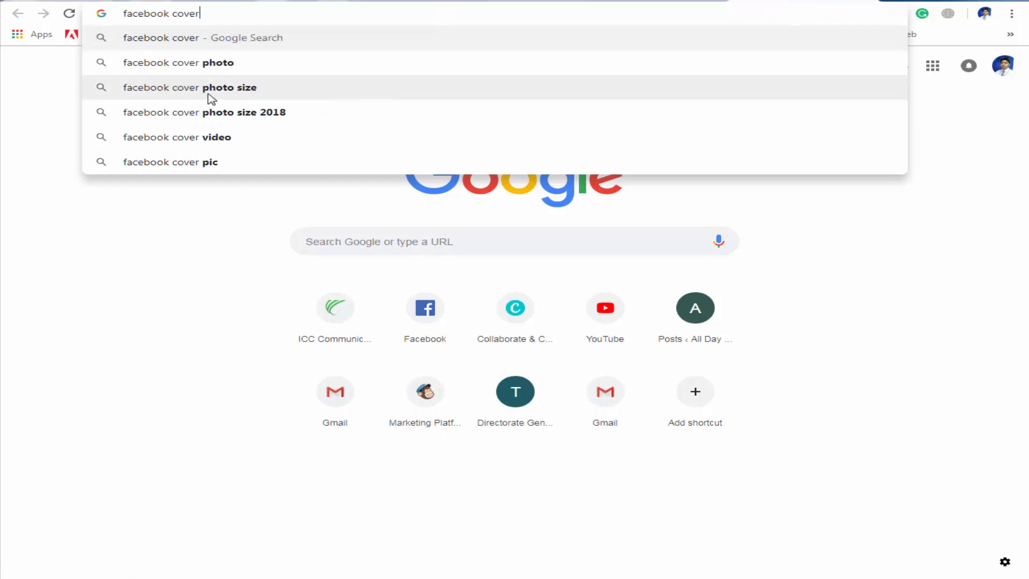
pyautogui.click(220, 88)
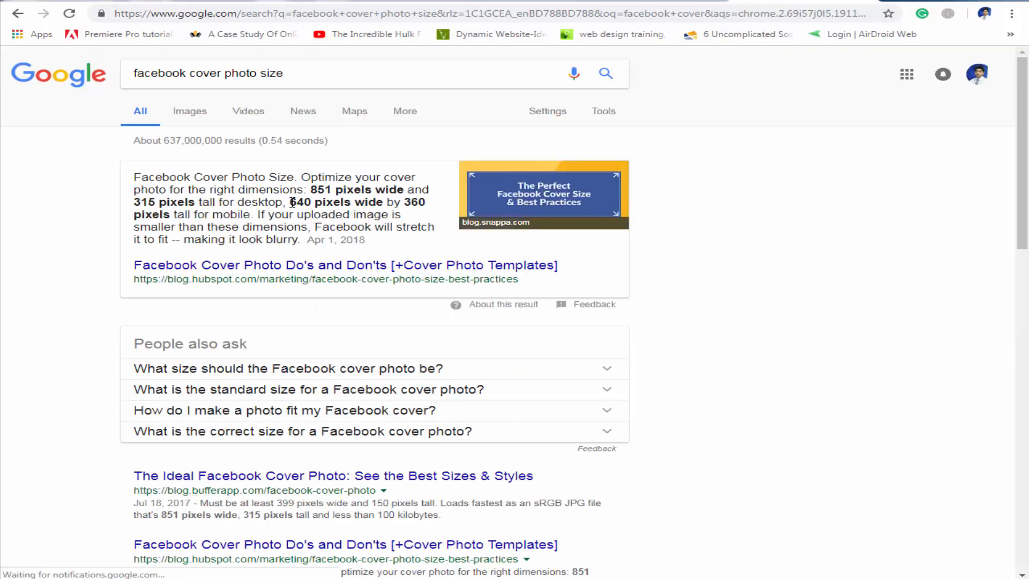
pyautogui.moveTo(291, 202); pyautogui.dragTo(186, 215)
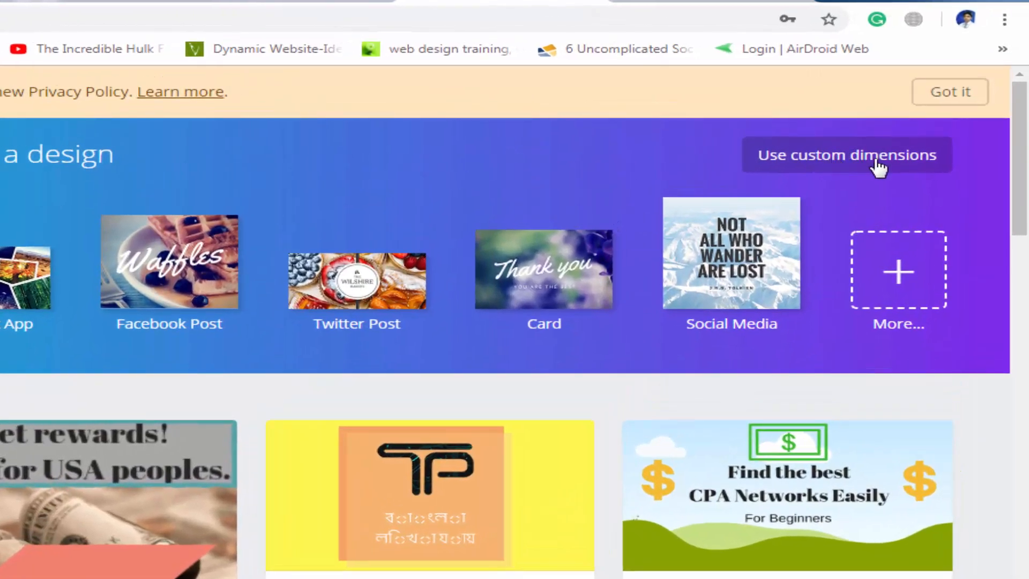
# Create a Canva design with custom dimensions of 640 × 360 px and open its download options
pyautogui.click(859, 158)
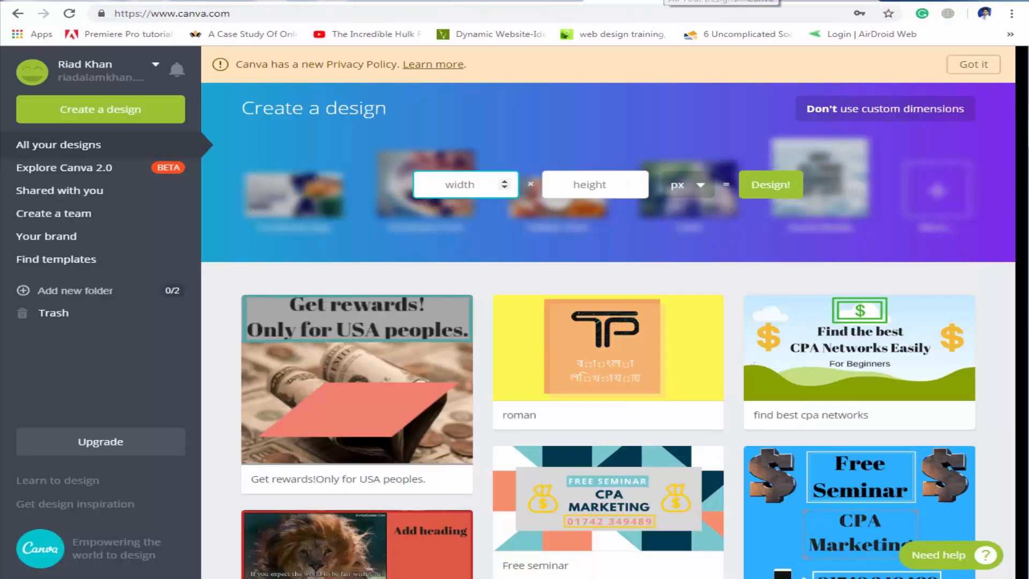
pyautogui.click(465, 184)
pyautogui.write('640')
pyautogui.click(586, 188)
pyautogui.write('360')
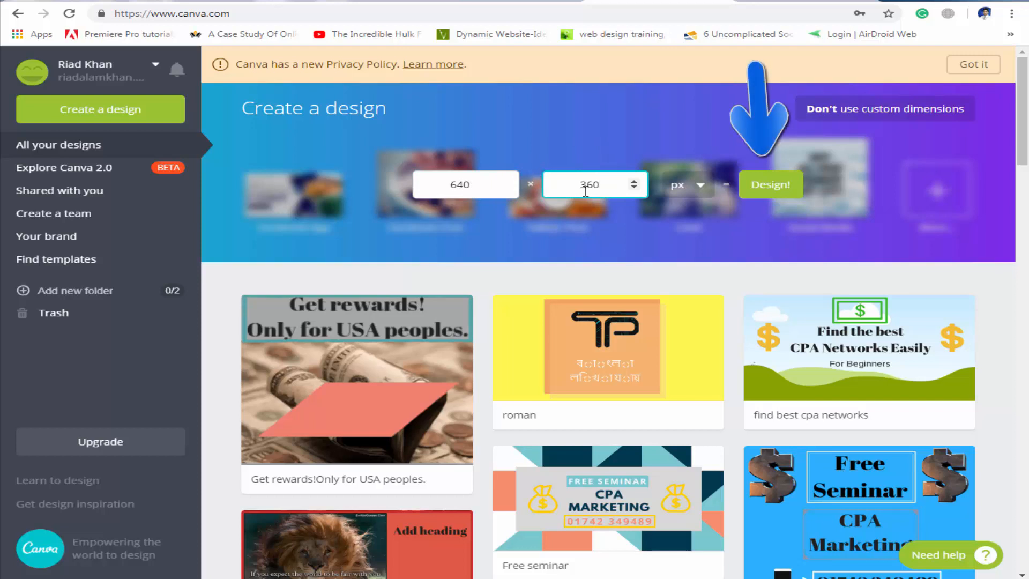
pyautogui.click(770, 184)
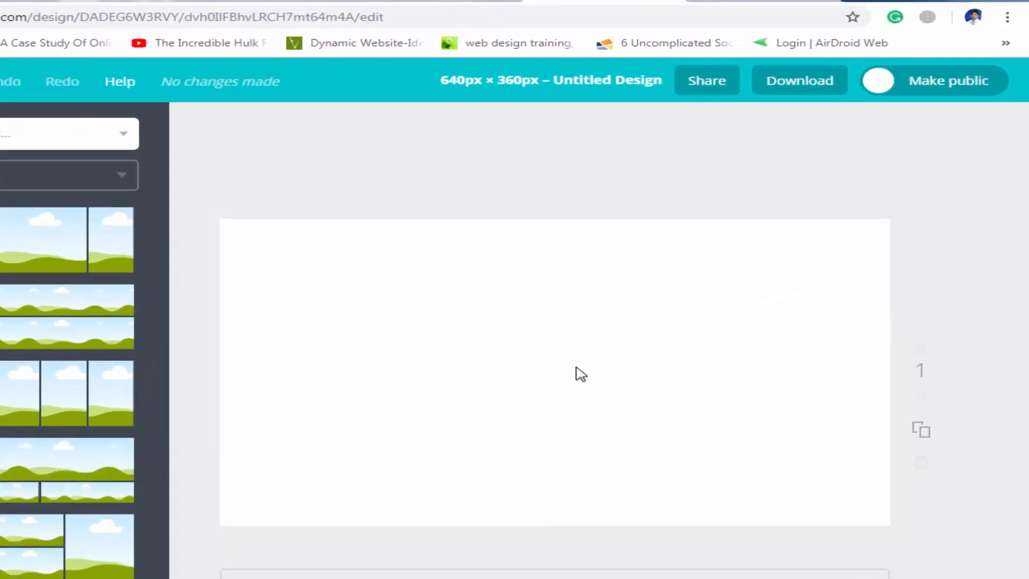
pyautogui.click(761, 102)
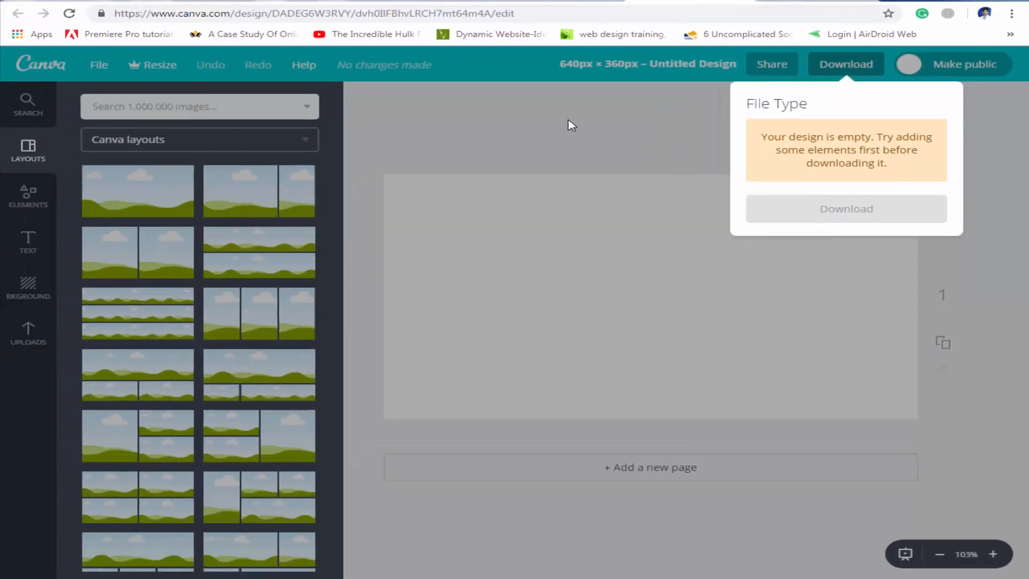
# Dismiss the download options and fill the page background with the default palette's pink
pyautogui.click(572, 125)
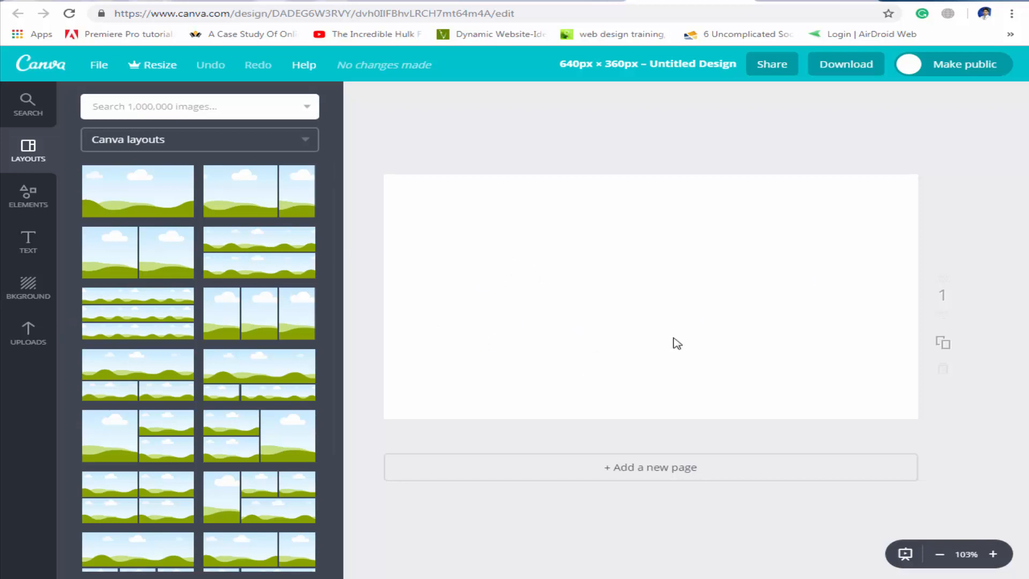
pyautogui.click(36, 295)
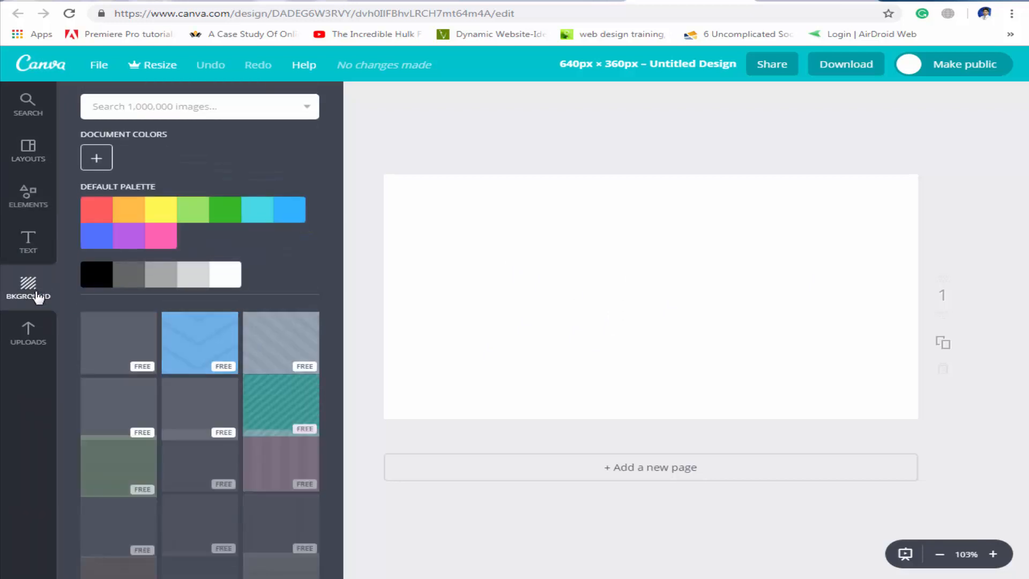
pyautogui.scroll(-4, 187, 428)
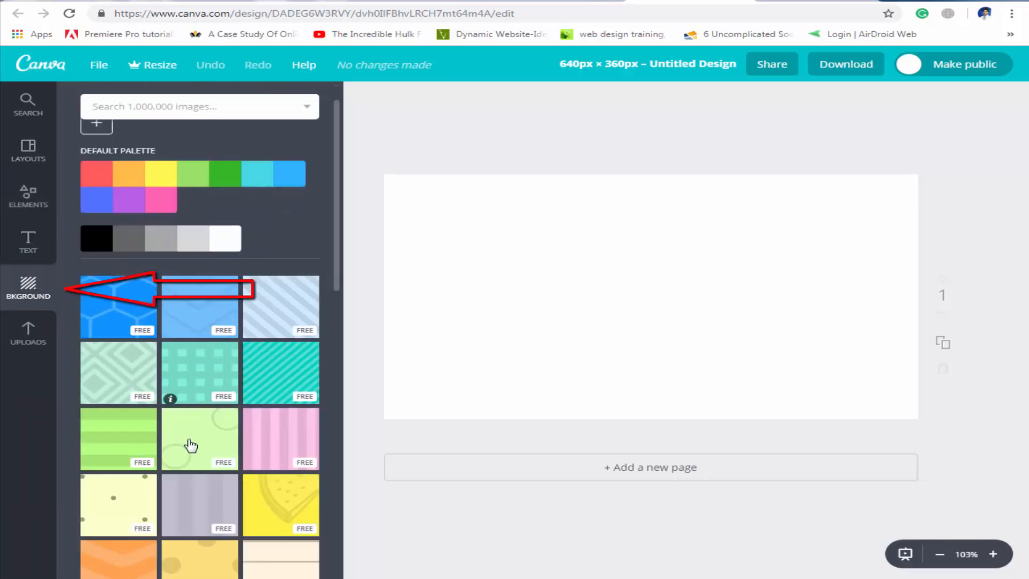
pyautogui.scroll(3, 200, 419)
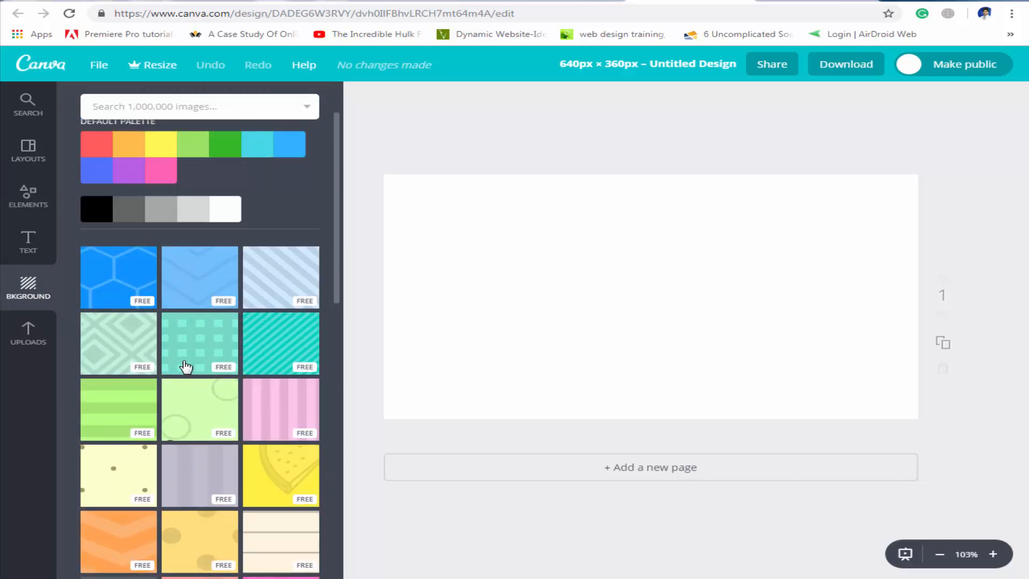
pyautogui.scroll(2, 241, 367)
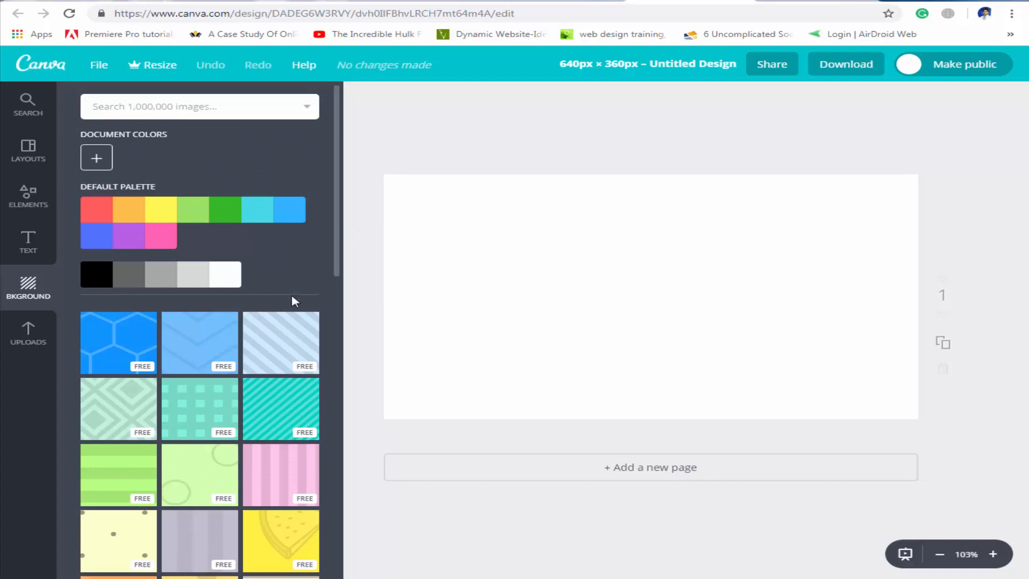
pyautogui.click(160, 242)
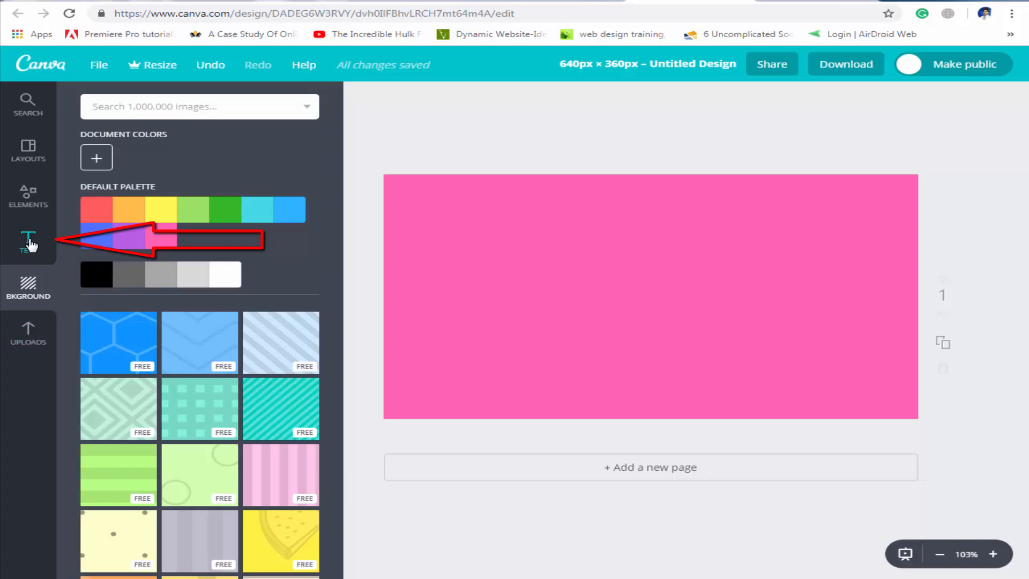
# Add the "DAZZLE eau de parfum" text combination to the pink page
pyautogui.click(31, 245)
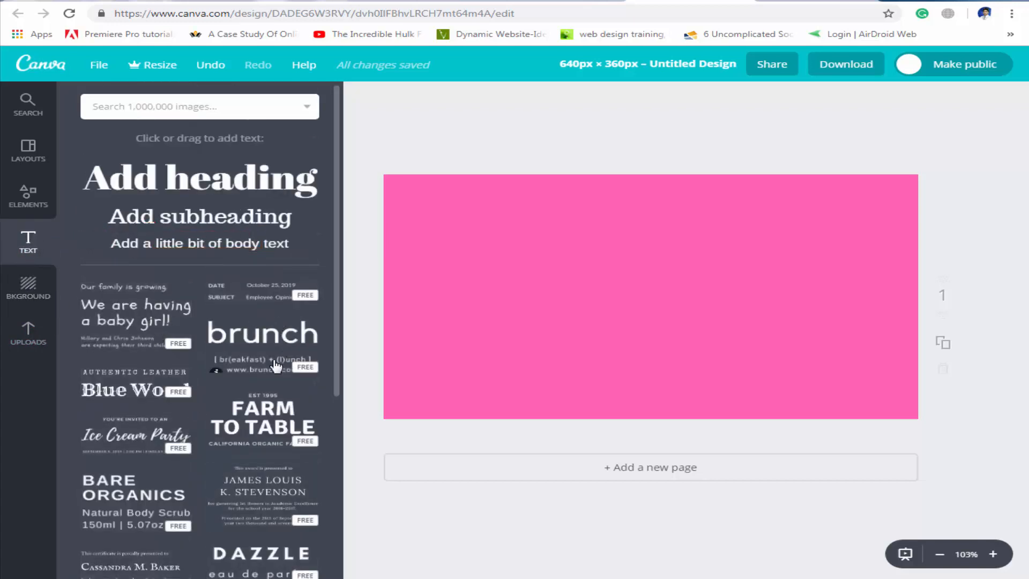
pyautogui.scroll(-1, 218, 492)
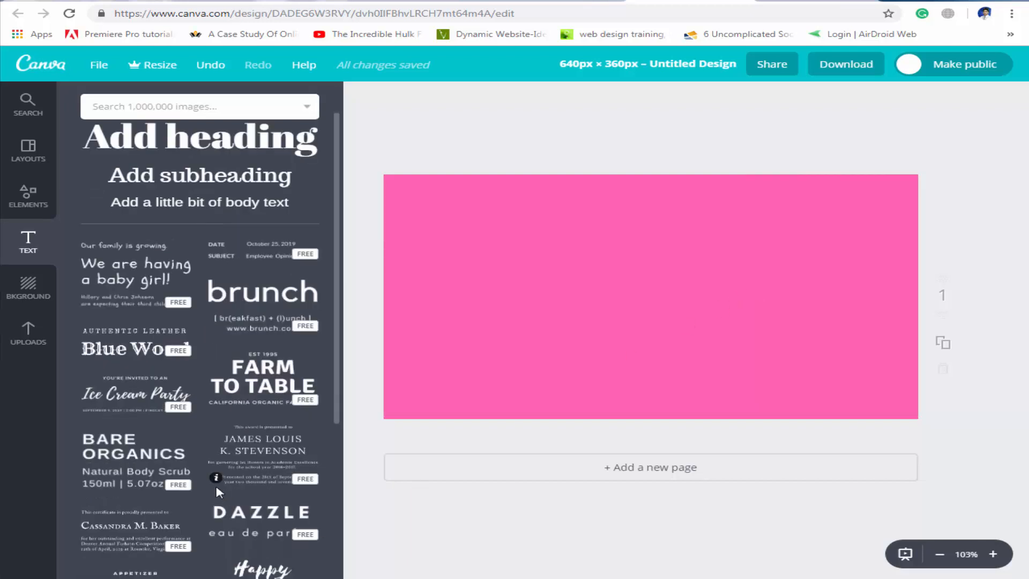
pyautogui.scroll(-3, 218, 491)
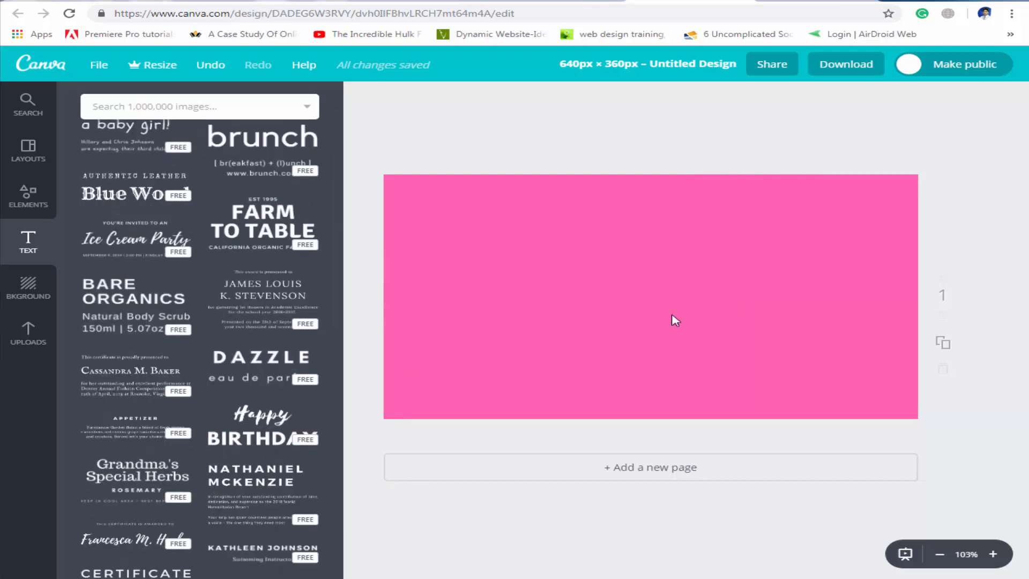
pyautogui.click(255, 359)
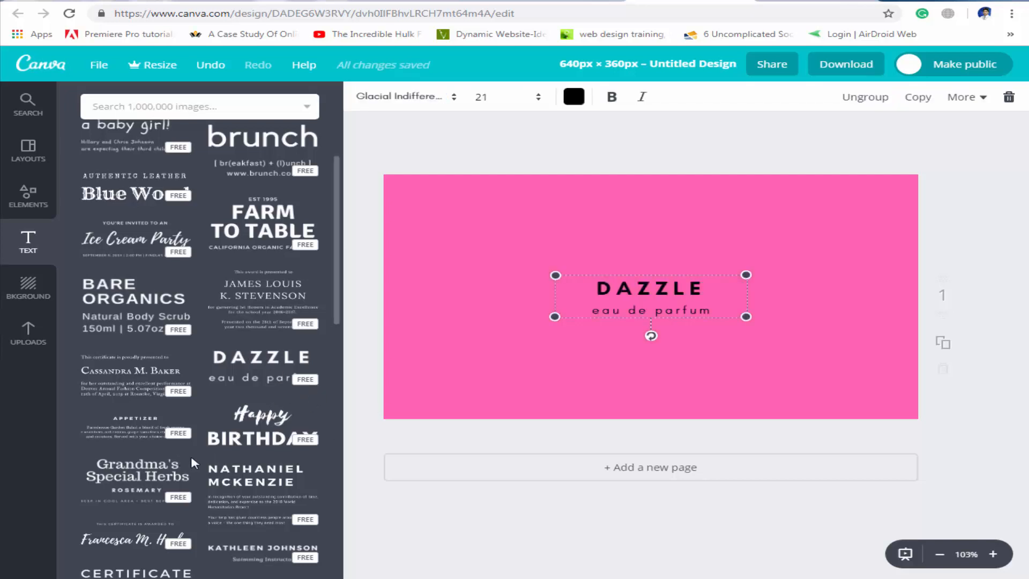
# Enlarge the DAZZLE text group to a font size of about 29.5 and centre it in the upper part of the page
pyautogui.scroll(-10, 200, 460)
pyautogui.scroll(-5, 201, 460)
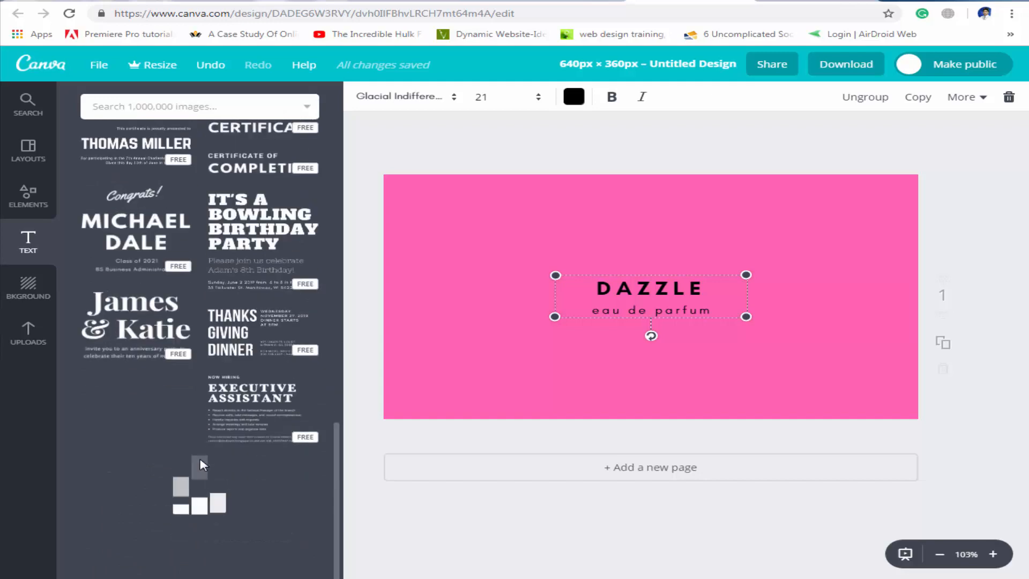
pyautogui.scroll(10, 200, 458)
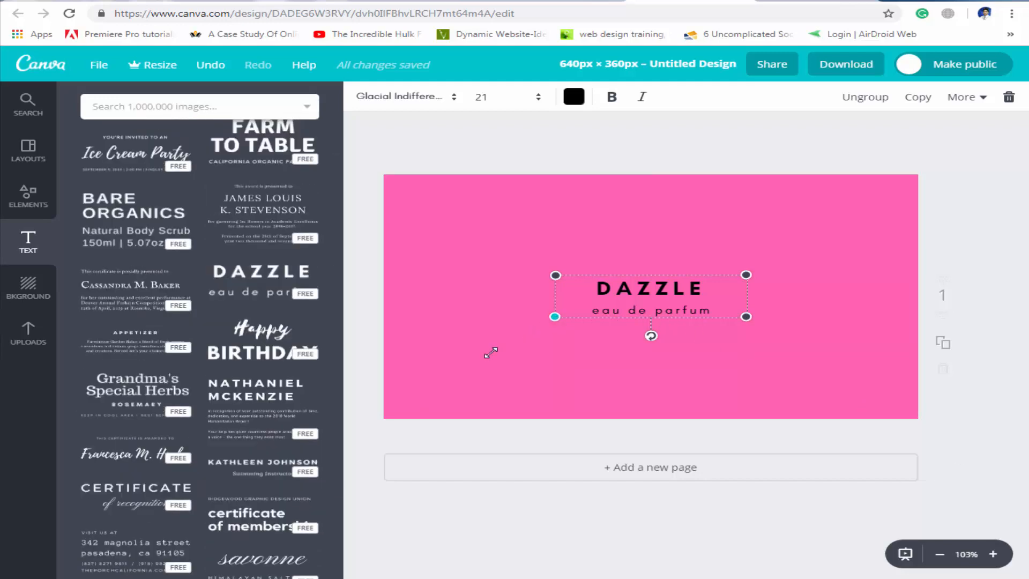
pyautogui.moveTo(485, 356); pyautogui.dragTo(481, 355)
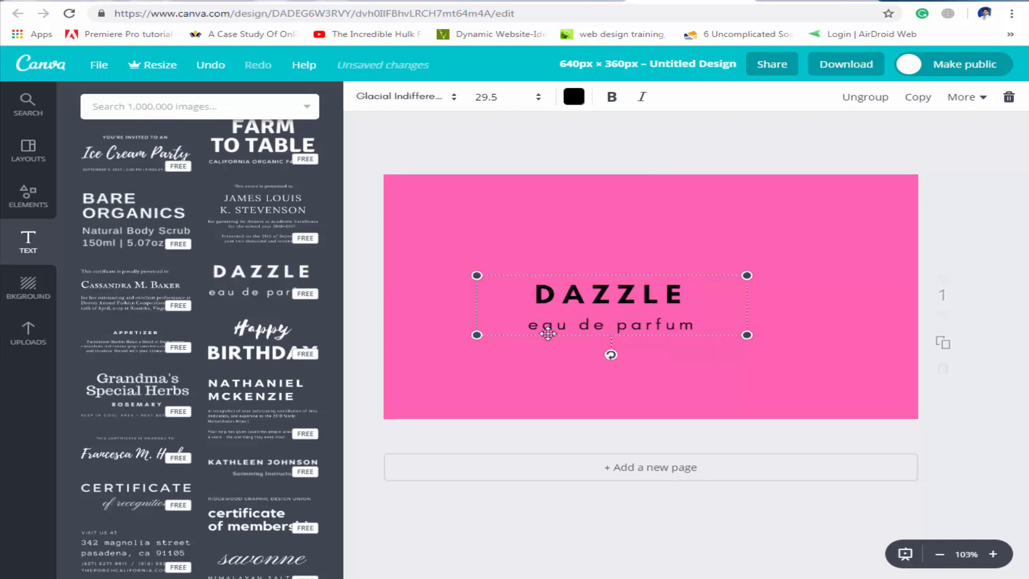
pyautogui.moveTo(611, 294); pyautogui.dragTo(643, 231)
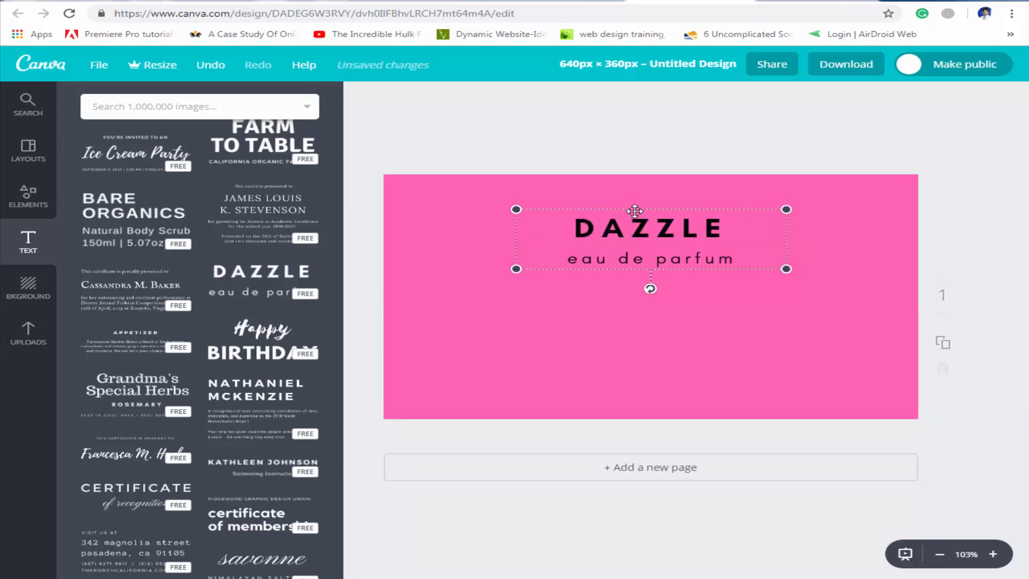
# Replace the DAZZLE heading with the person's full name and the subheading with "Online Marketer"
pyautogui.doubleClick(645, 226)
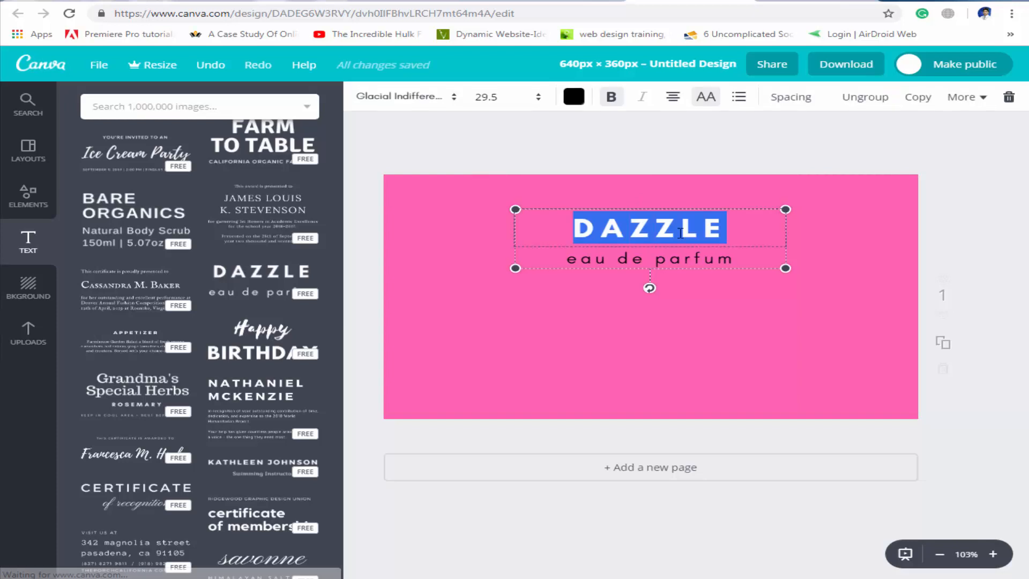
pyautogui.click(705, 229)
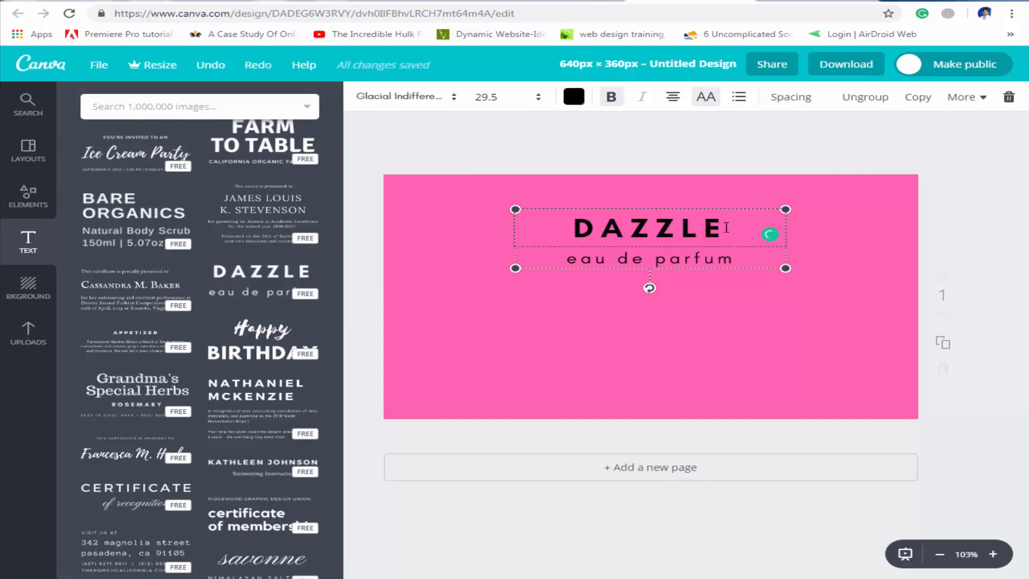
pyautogui.moveTo(573, 228); pyautogui.dragTo(730, 227)
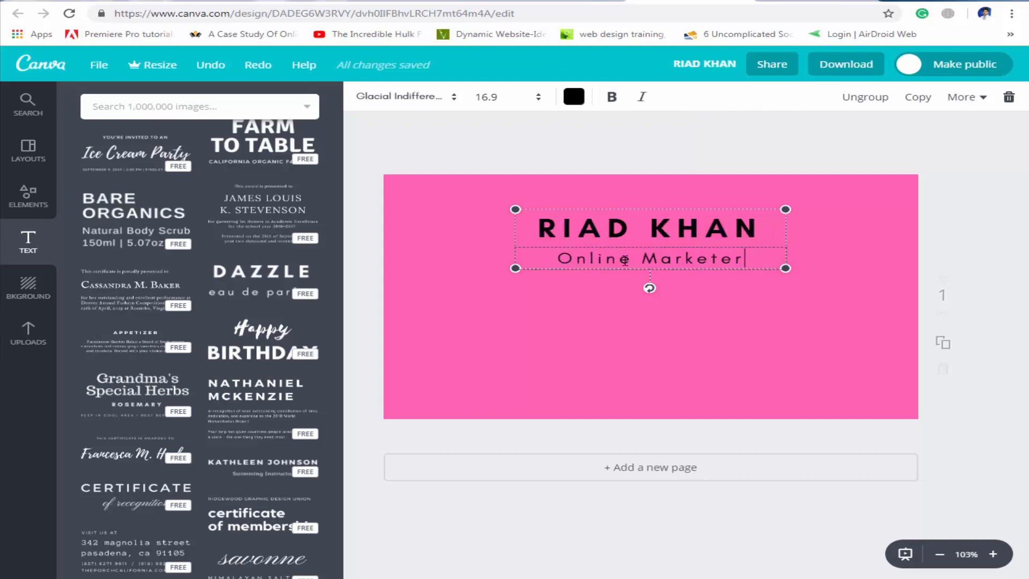
pyautogui.click(618, 206)
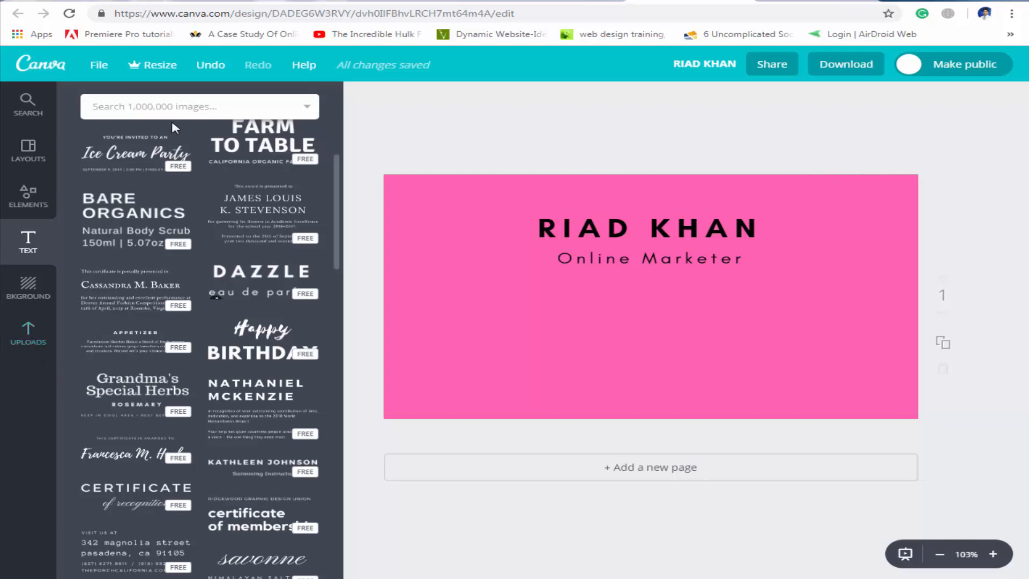
# Search the image library for "bird"
pyautogui.scroll(2, 178, 176)
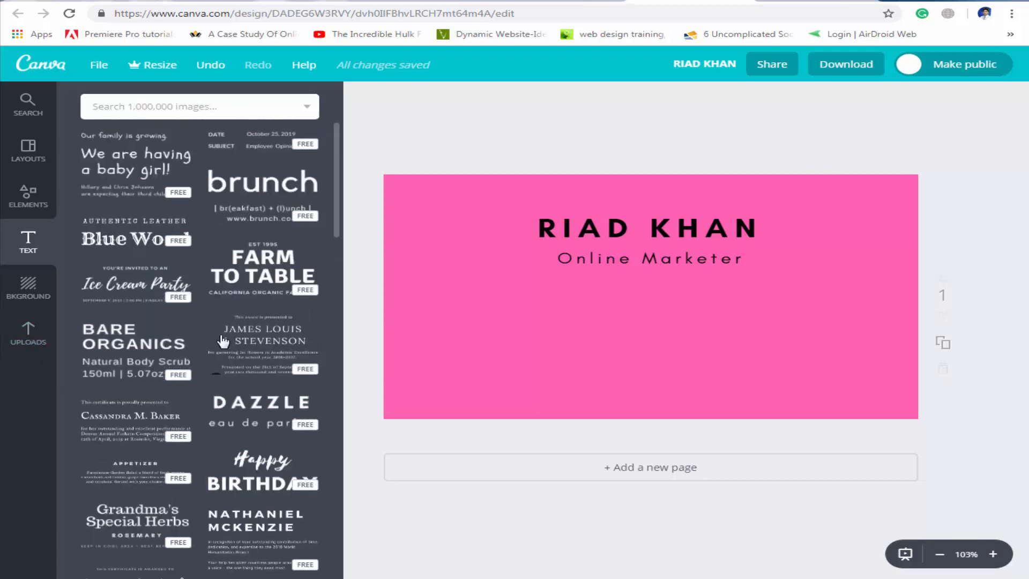
pyautogui.scroll(3, 179, 177)
pyautogui.click(228, 105)
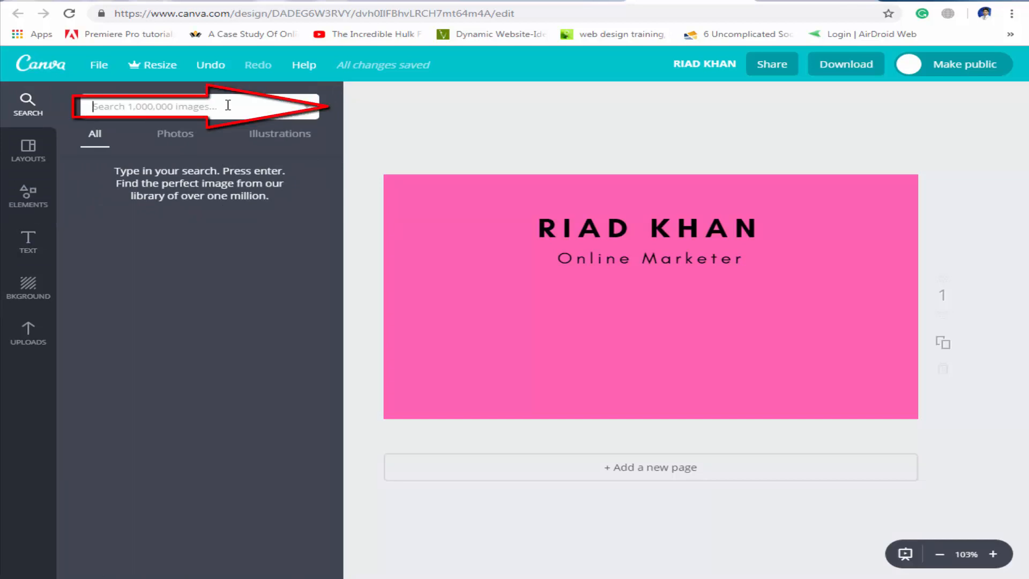
pyautogui.write('bird')
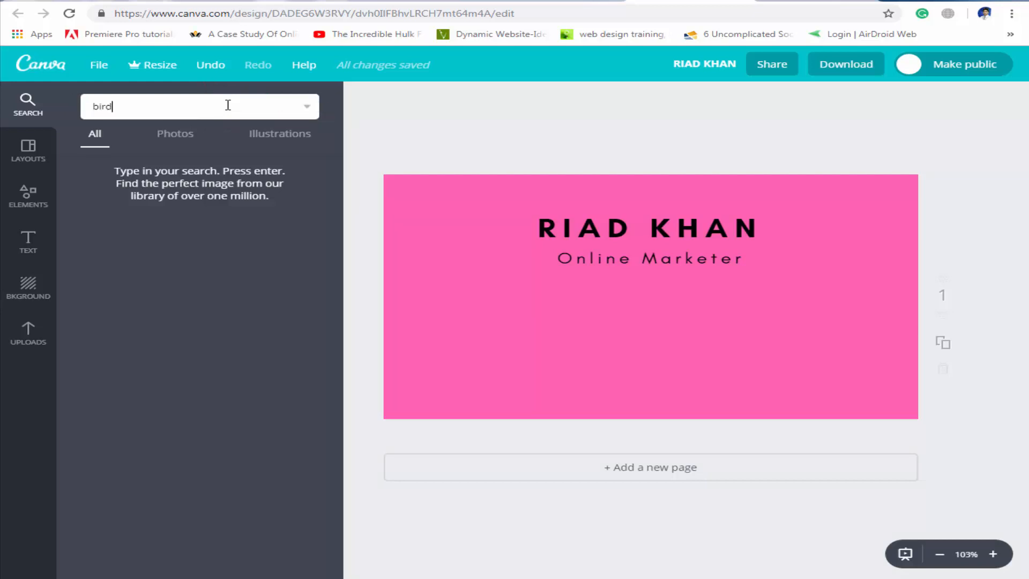
pyautogui.press('Return')
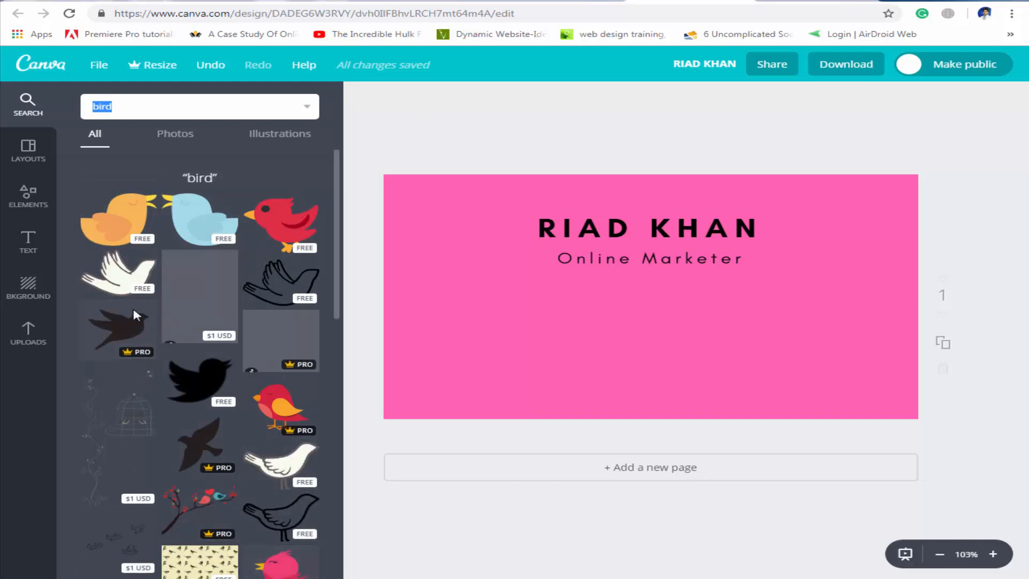
# Add the free white standing bird, shrink it to about half its size and centre it below the "Online Marketer" text
pyautogui.click(289, 468)
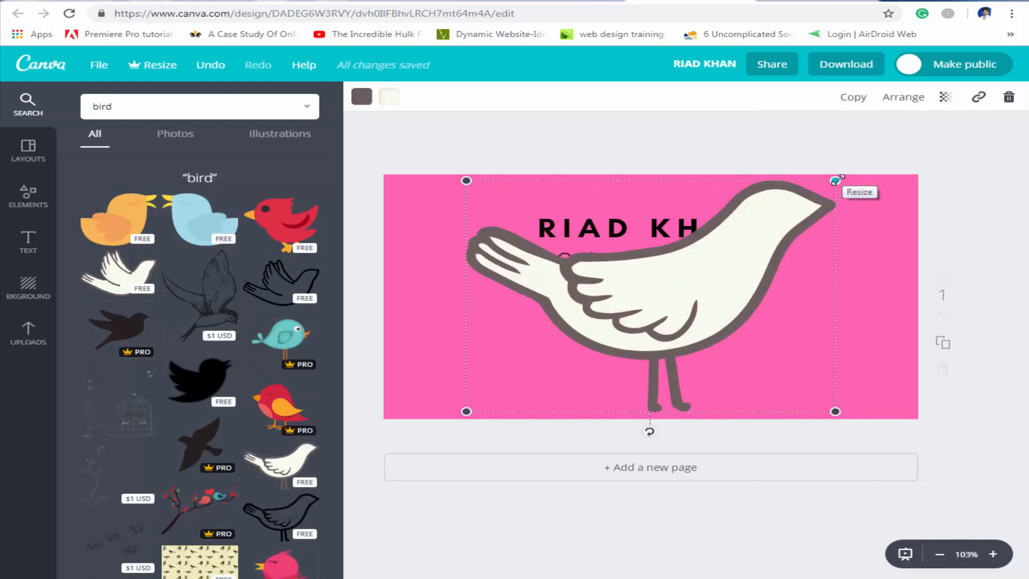
pyautogui.moveTo(836, 180); pyautogui.dragTo(679, 299)
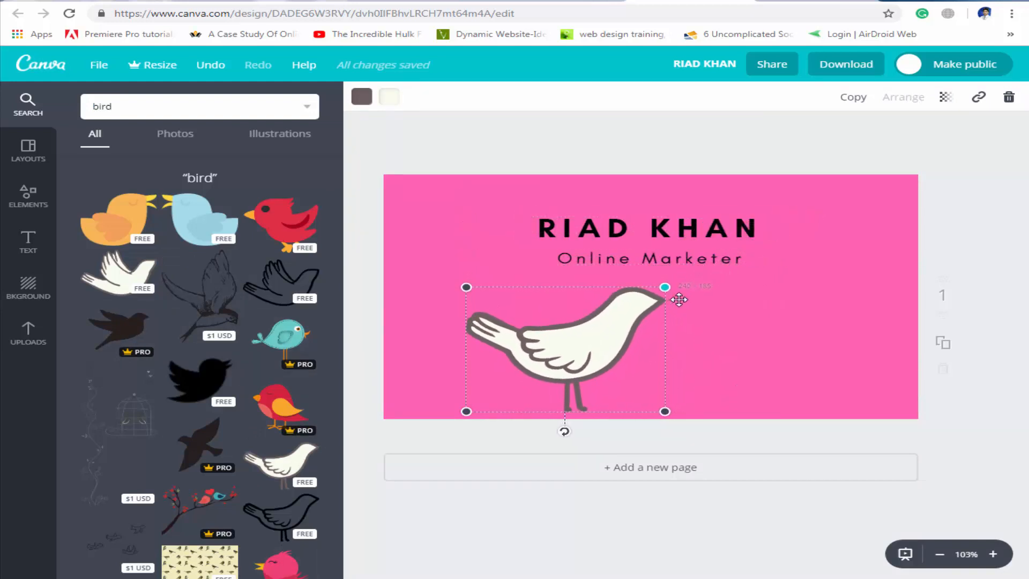
pyautogui.moveTo(560, 343); pyautogui.dragTo(644, 338)
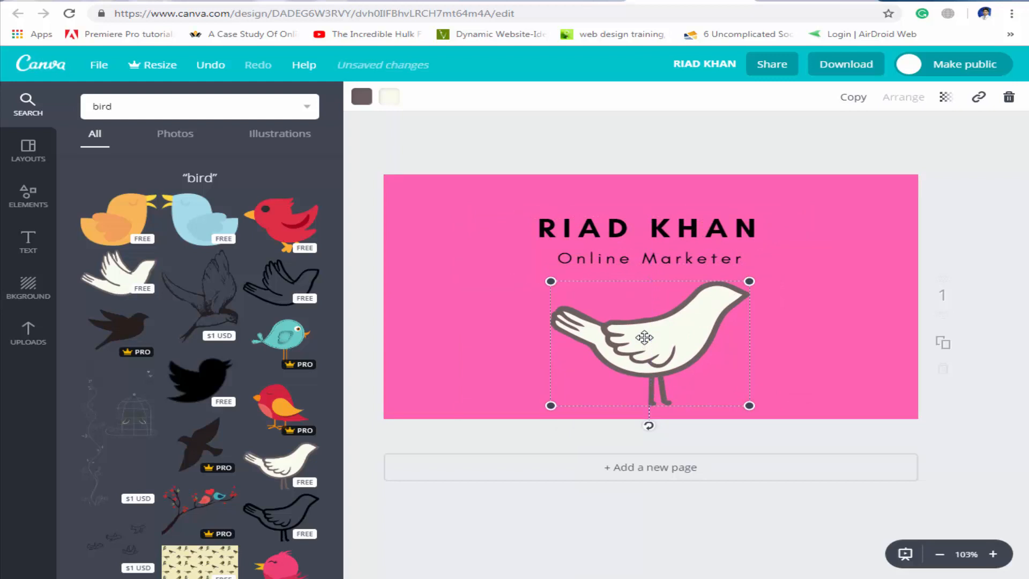
pyautogui.click(691, 162)
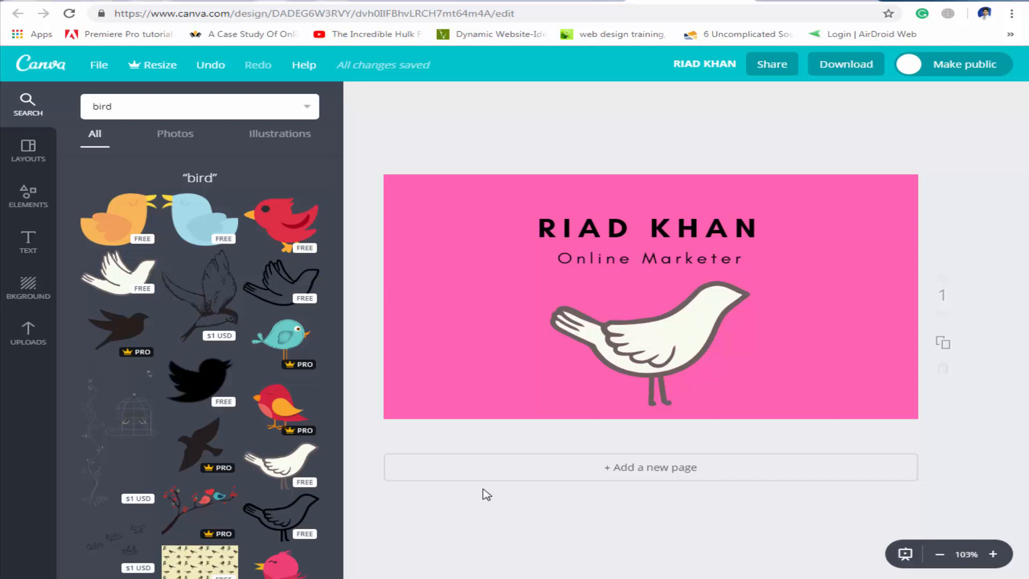
# Upload career-banner.png from the Desktop to the uploaded images
pyautogui.click(25, 338)
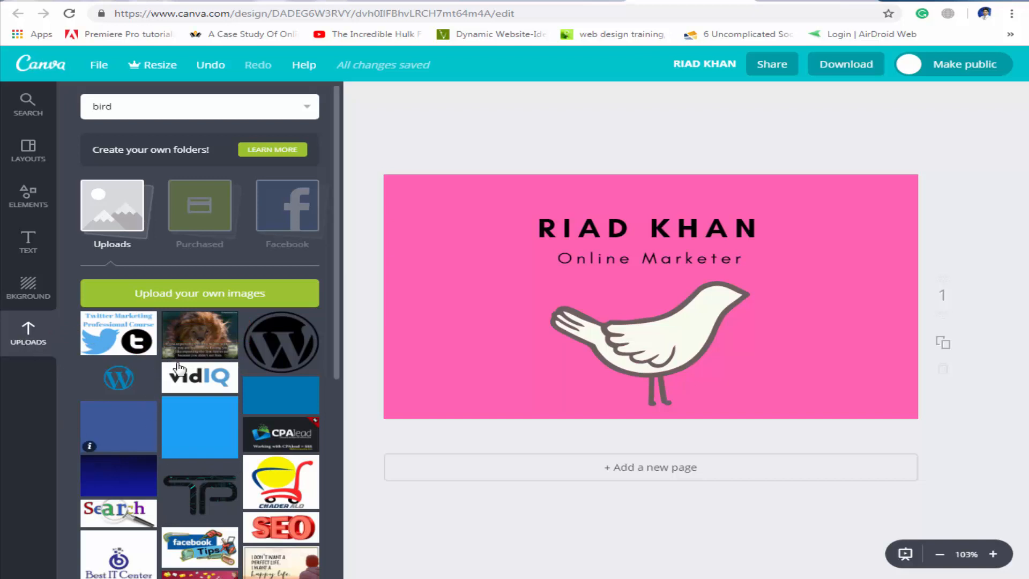
pyautogui.scroll(-6, 179, 368)
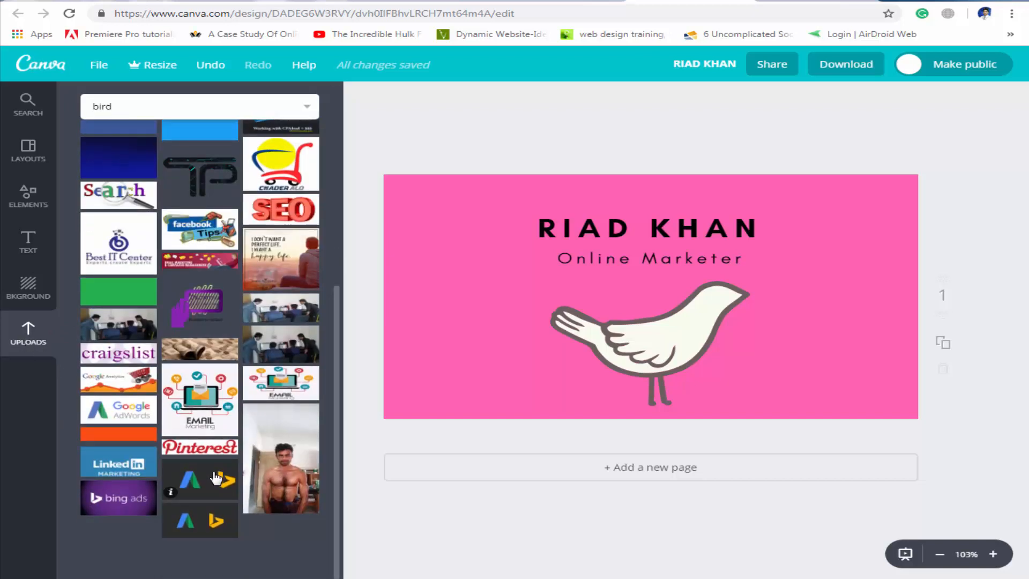
pyautogui.scroll(7, 214, 472)
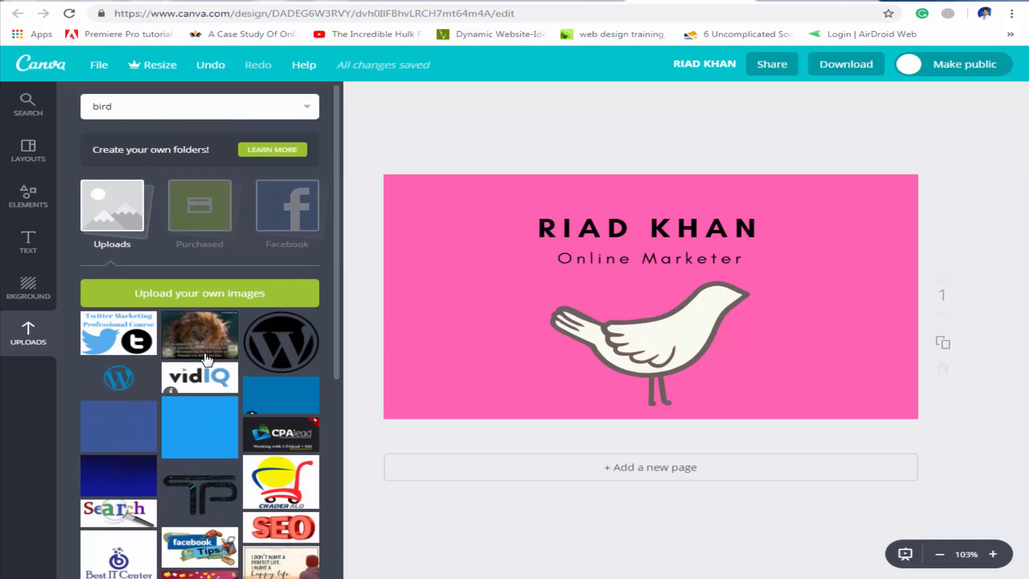
pyautogui.click(190, 298)
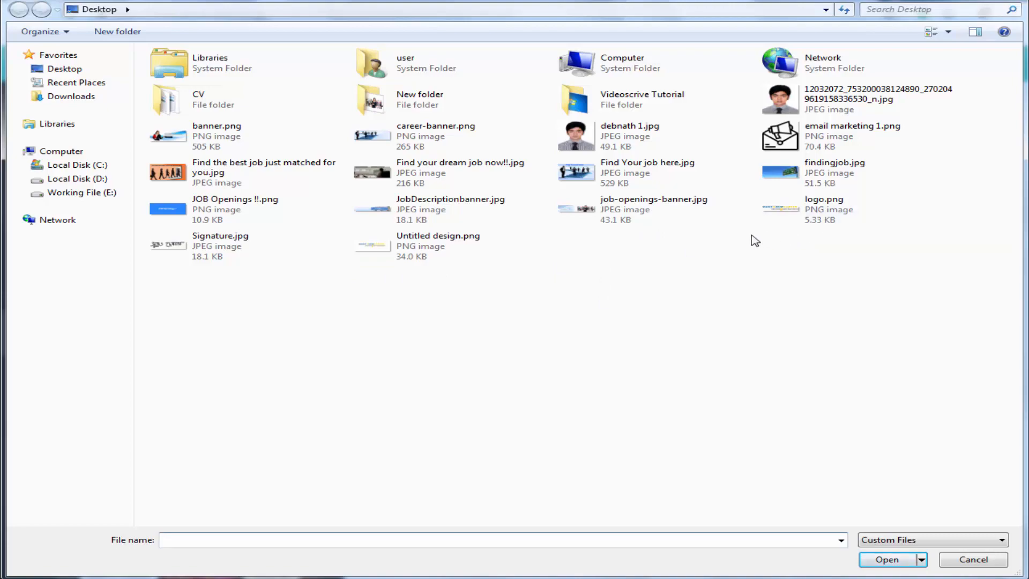
pyautogui.doubleClick(409, 141)
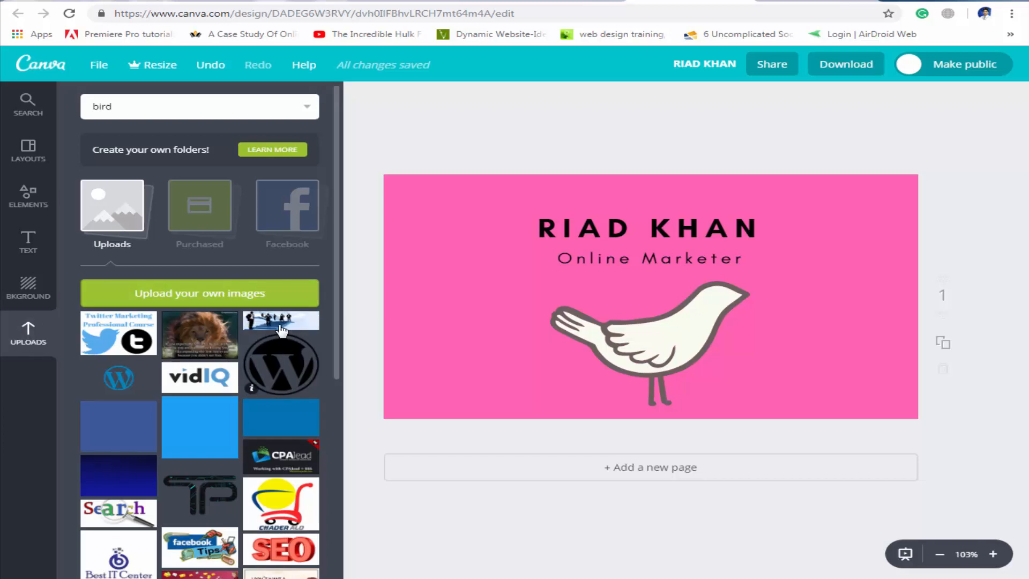
# Place the uploaded career banner on the page and shrink it slightly
pyautogui.click(286, 322)
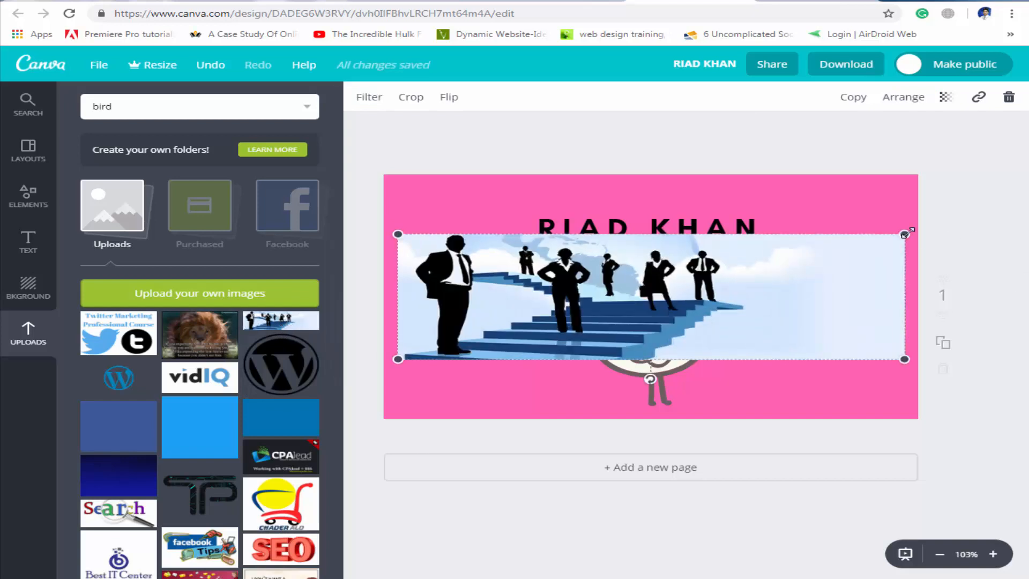
pyautogui.moveTo(904, 234); pyautogui.dragTo(842, 250)
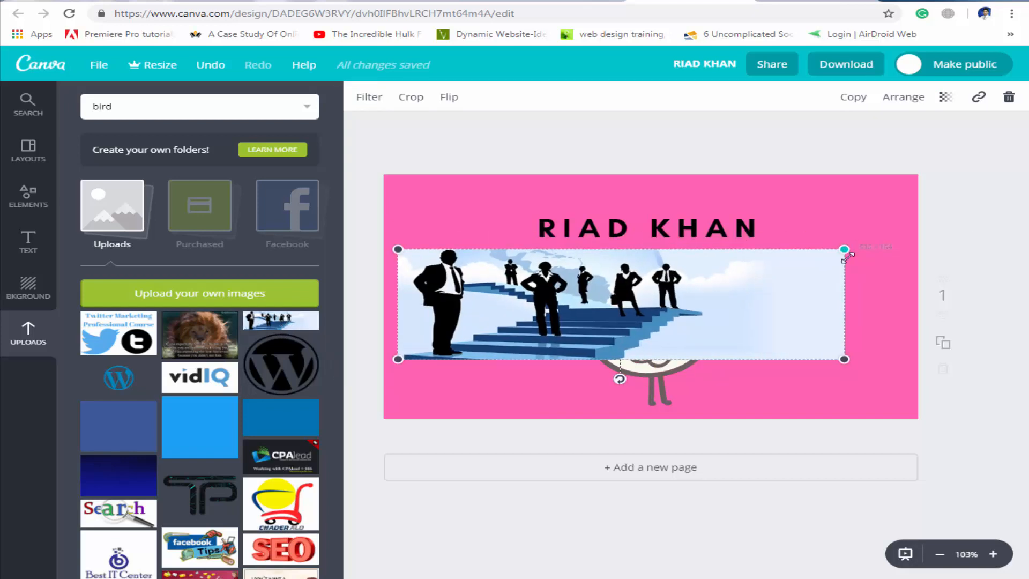
# Move the bird up over the name heading, partly behind the career banner
pyautogui.click(654, 387)
pyautogui.moveTo(654, 387); pyautogui.dragTo(638, 284)
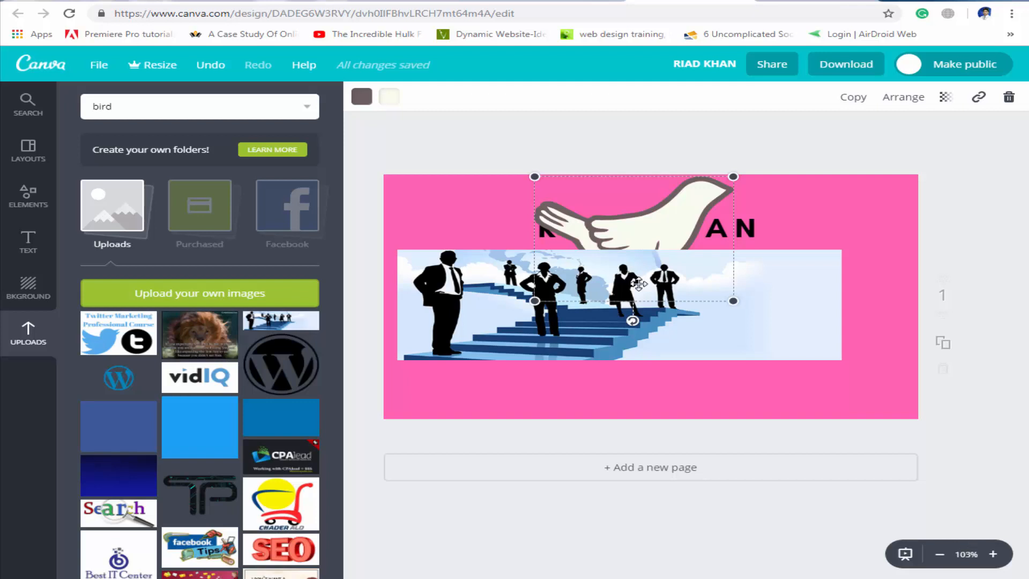
pyautogui.moveTo(657, 237)
pyautogui.mouseDown()
pyautogui.moveTo(677, 224)
pyautogui.moveTo(632, 271)
pyautogui.moveTo(622, 247)
pyautogui.moveTo(644, 229)
pyautogui.moveTo(643, 243)
pyautogui.mouseUp()
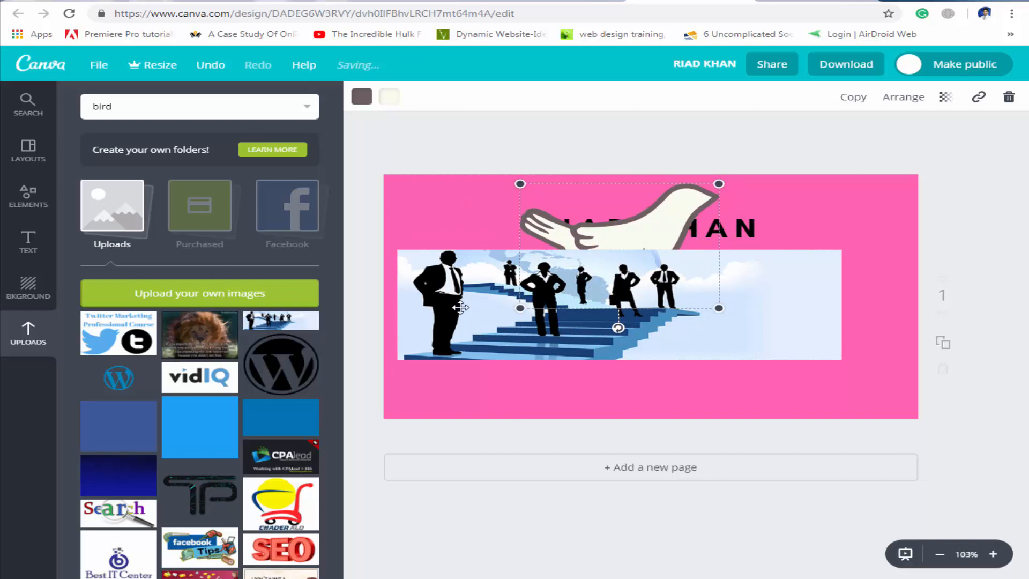
# Move the career banner down below the "Online Marketer" text and delete the bird illustration
pyautogui.moveTo(461, 307); pyautogui.dragTo(498, 358)
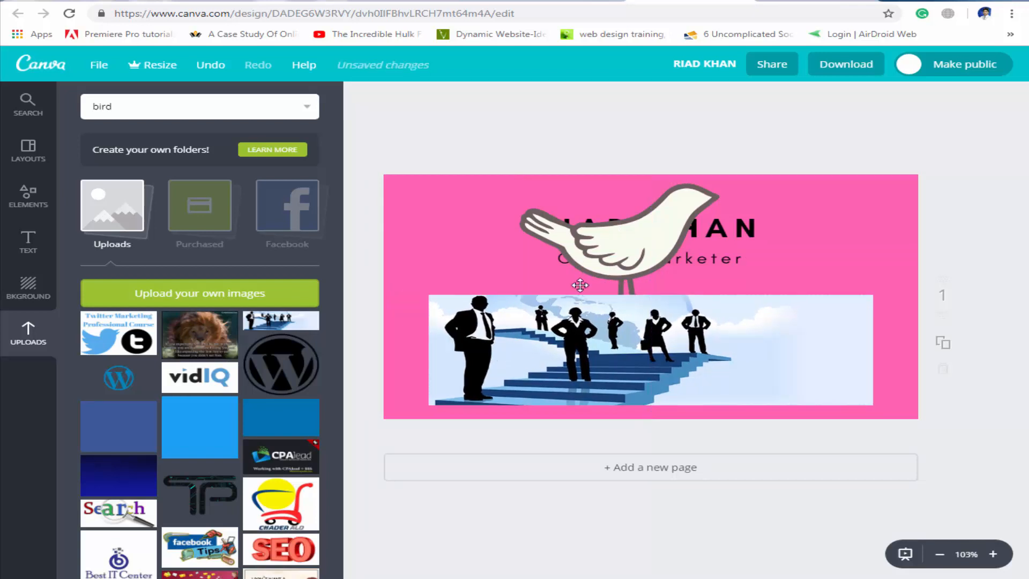
pyautogui.click(611, 245)
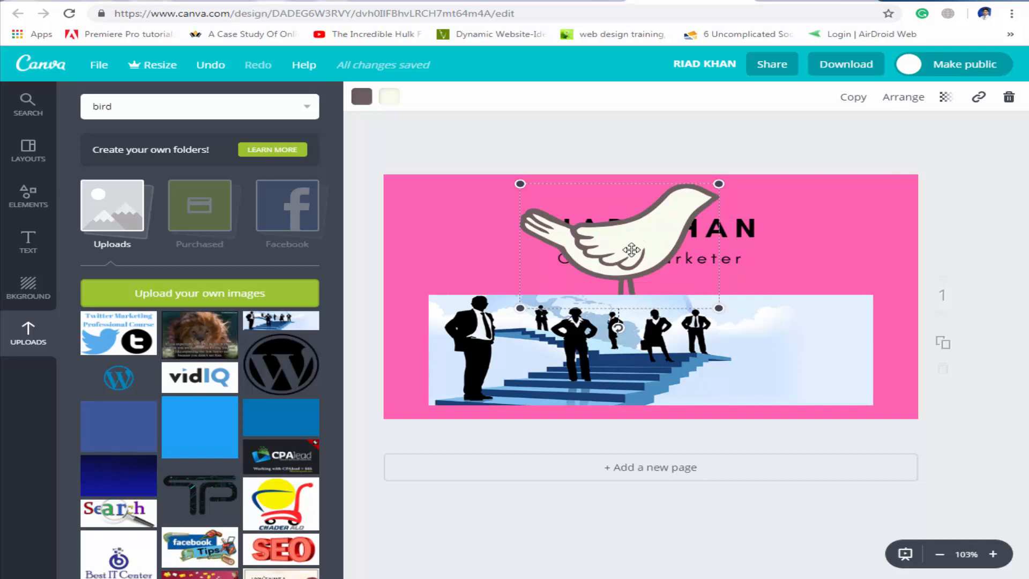
pyautogui.moveTo(631, 249)
pyautogui.mouseDown()
pyautogui.moveTo(559, 254)
pyautogui.moveTo(648, 243)
pyautogui.mouseUp()
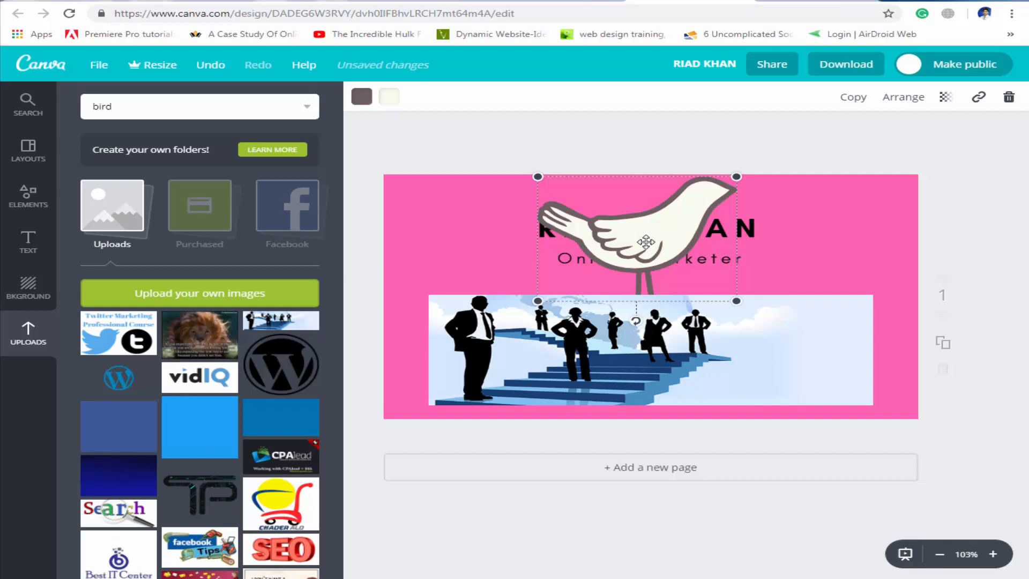
pyautogui.press('Delete')
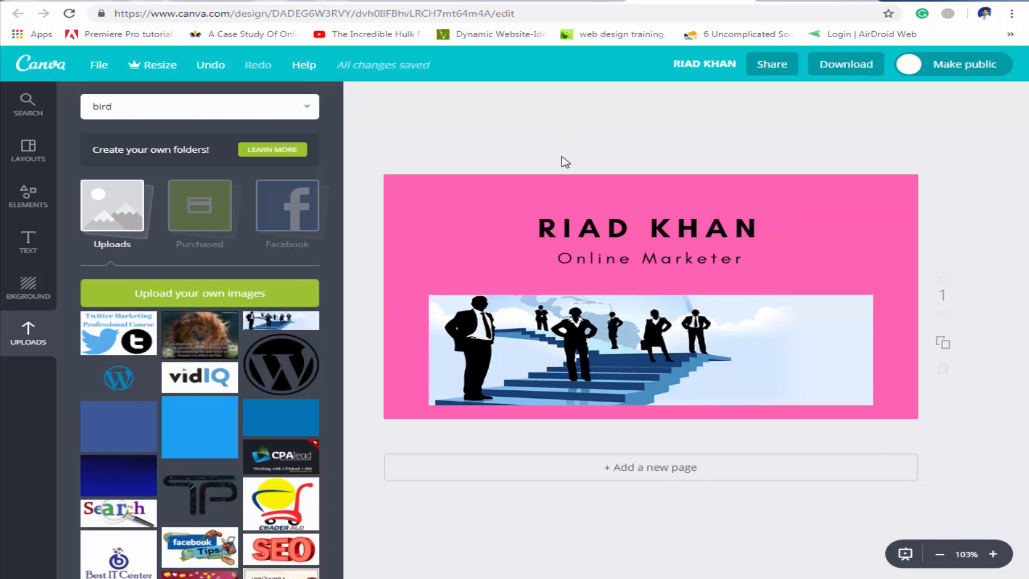
# Search the library for "border" and add the free yellow border with cut corners to the page
pyautogui.click(117, 105)
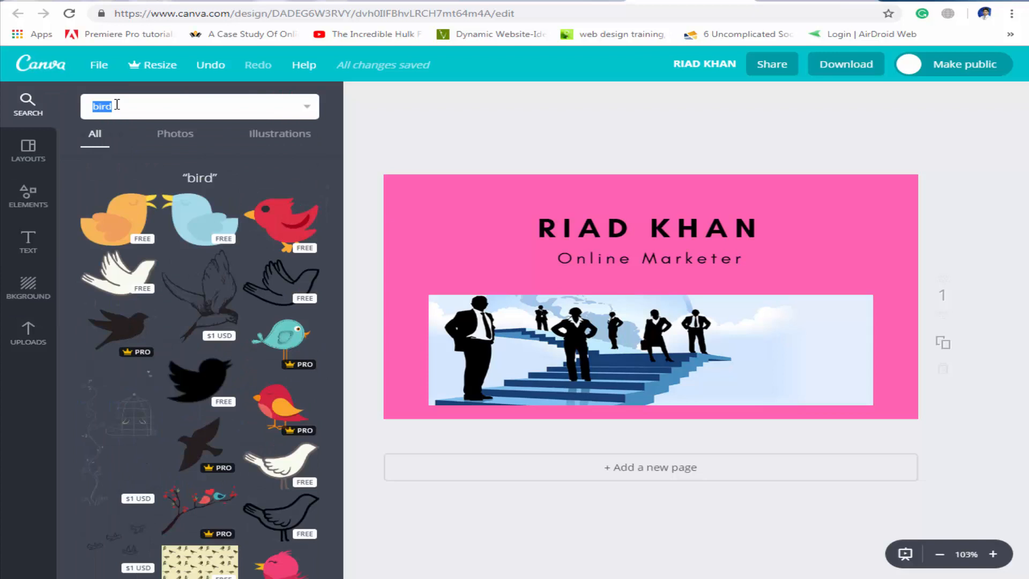
pyautogui.write('border')
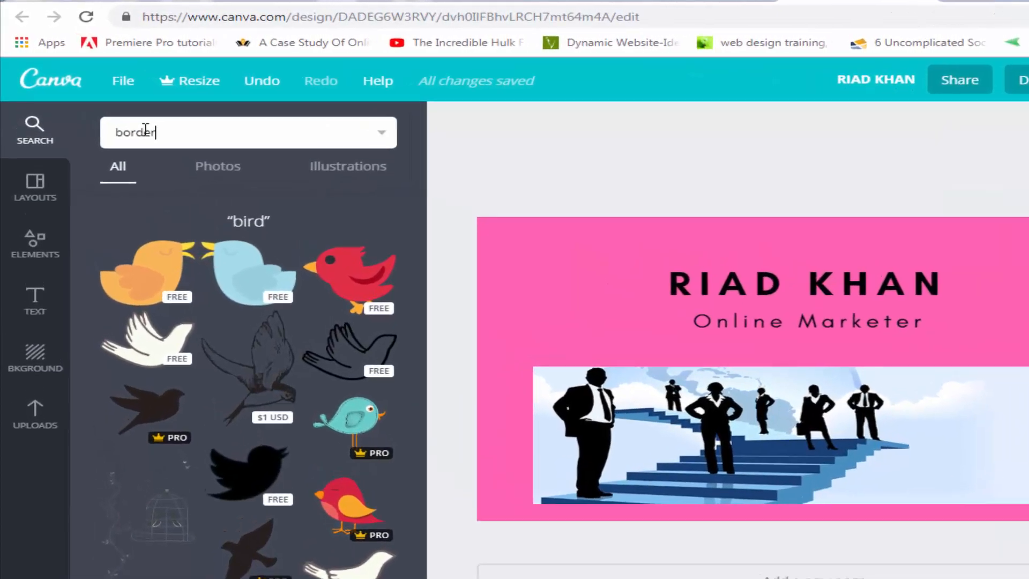
pyautogui.press('Return')
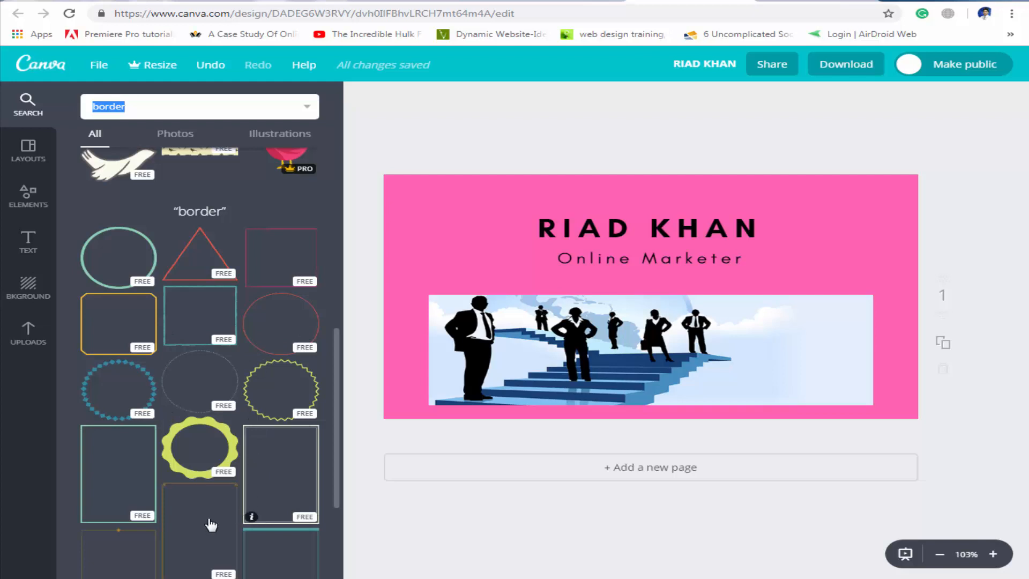
pyautogui.scroll(-3, 219, 386)
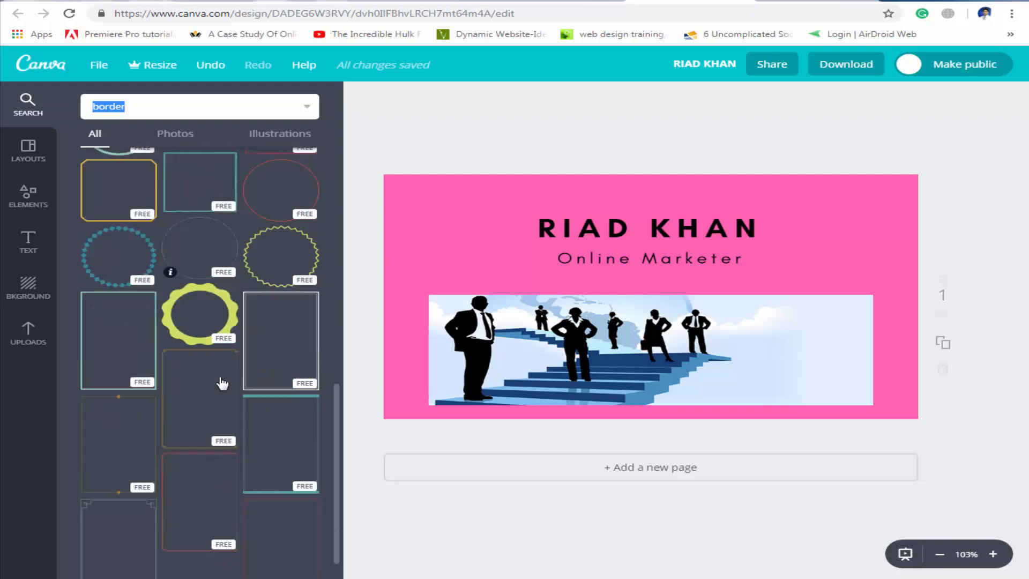
pyautogui.scroll(3, 215, 393)
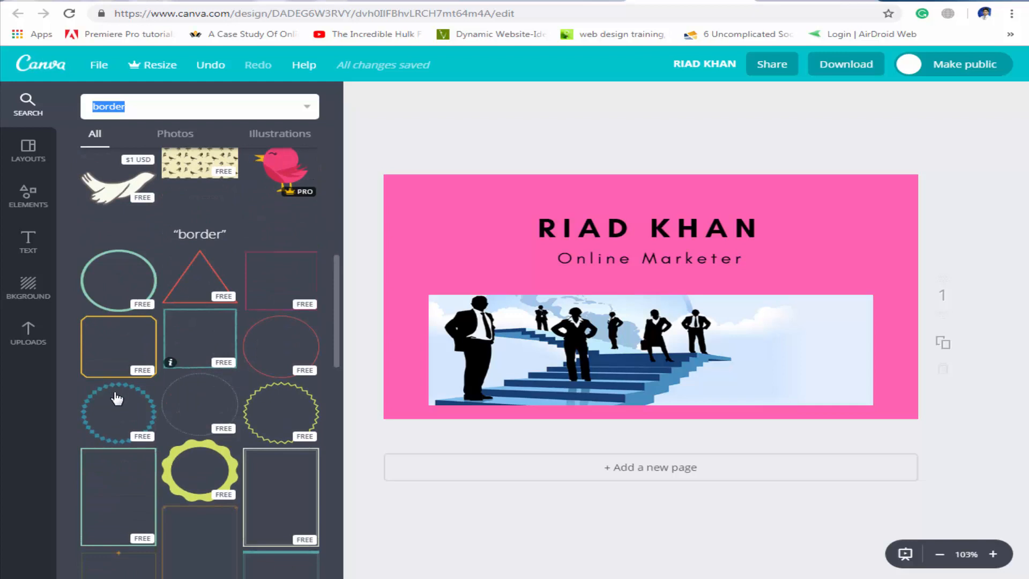
pyautogui.click(119, 352)
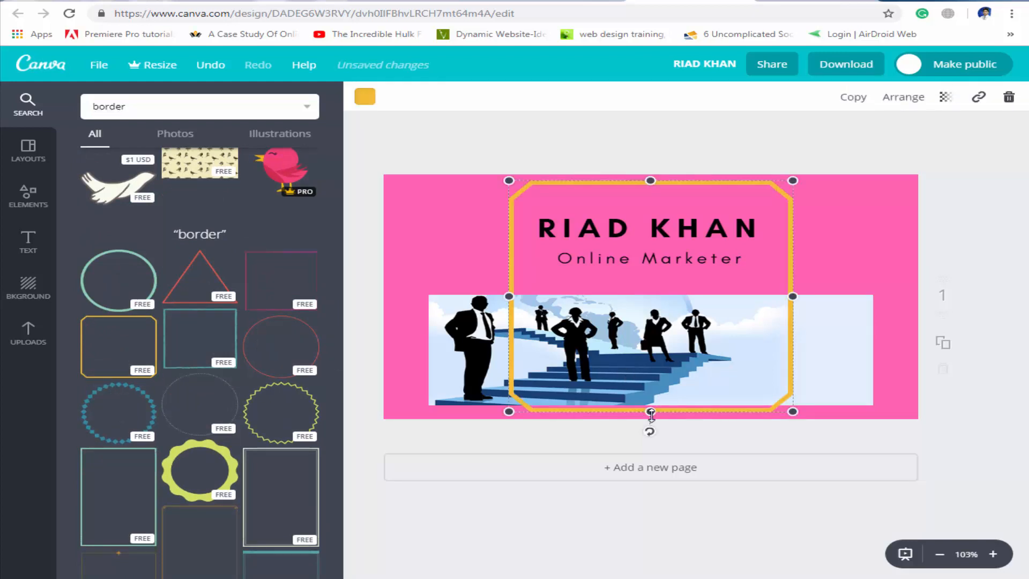
# Resize and position the yellow border so it frames the name heading and the "Online Marketer" text above the banner
pyautogui.moveTo(650, 411); pyautogui.dragTo(650, 370)
pyautogui.moveTo(667, 284)
pyautogui.mouseDown()
pyautogui.moveTo(664, 252)
pyautogui.moveTo(664, 273)
pyautogui.mouseUp()
pyautogui.moveTo(638, 209); pyautogui.dragTo(625, 235)
pyautogui.moveTo(650, 289); pyautogui.dragTo(649, 281)
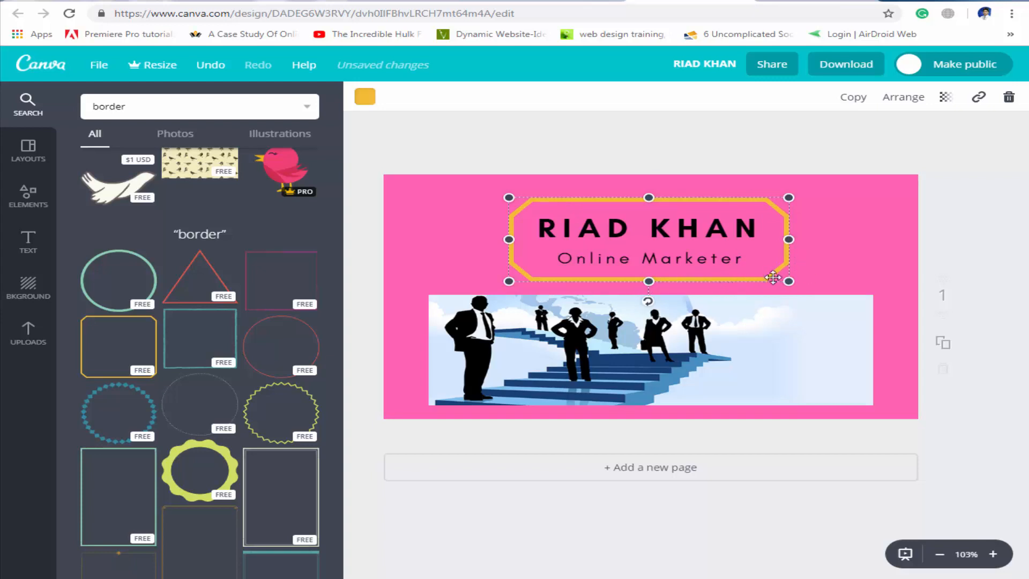
# Recolour the border around the heading, trying light green and settling on black, and deselect it
pyautogui.click(364, 100)
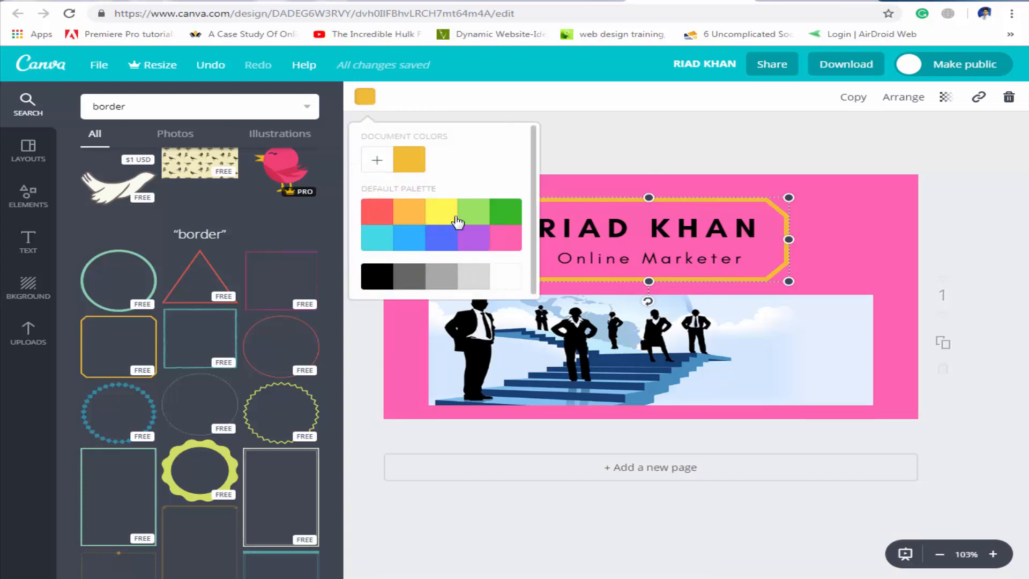
pyautogui.click(476, 220)
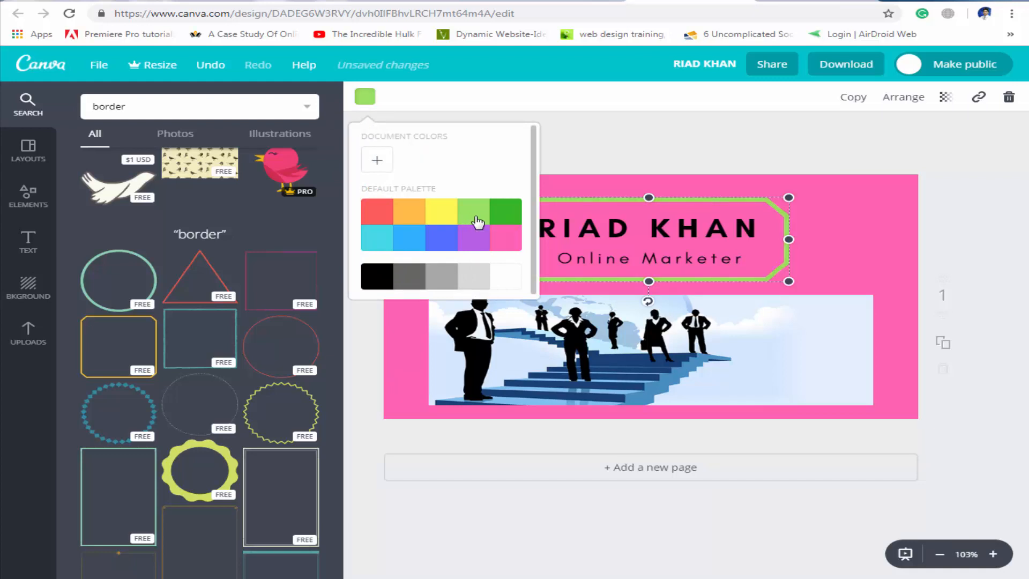
pyautogui.click(368, 292)
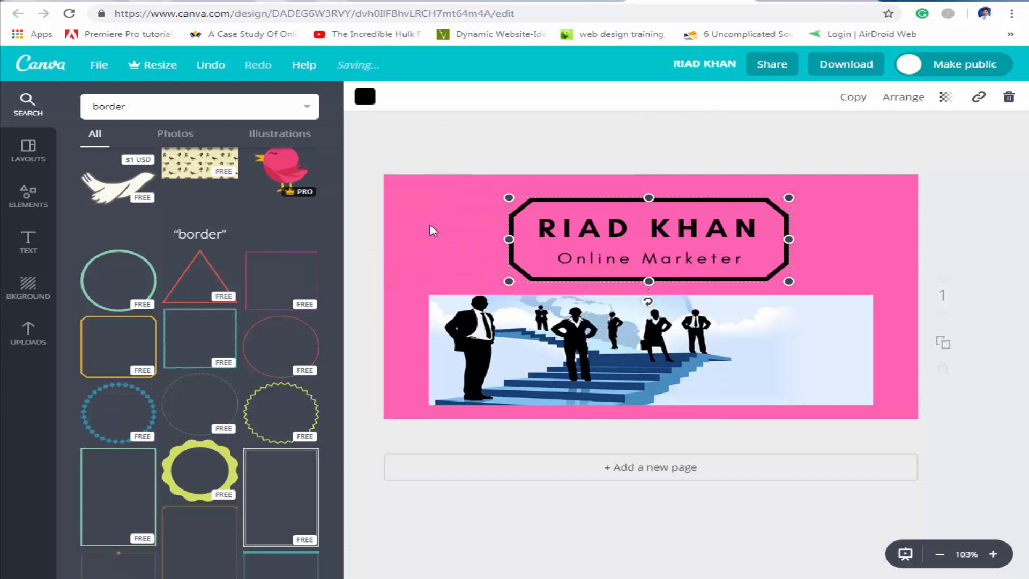
pyautogui.click(477, 155)
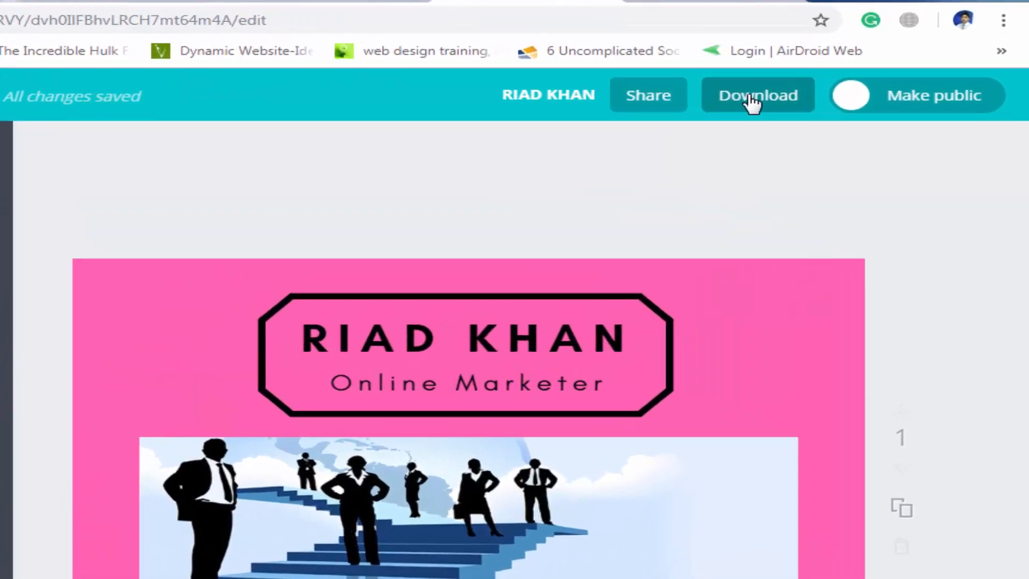
# Download the finished cover design as a JPG and dismiss the download message
pyautogui.click(737, 106)
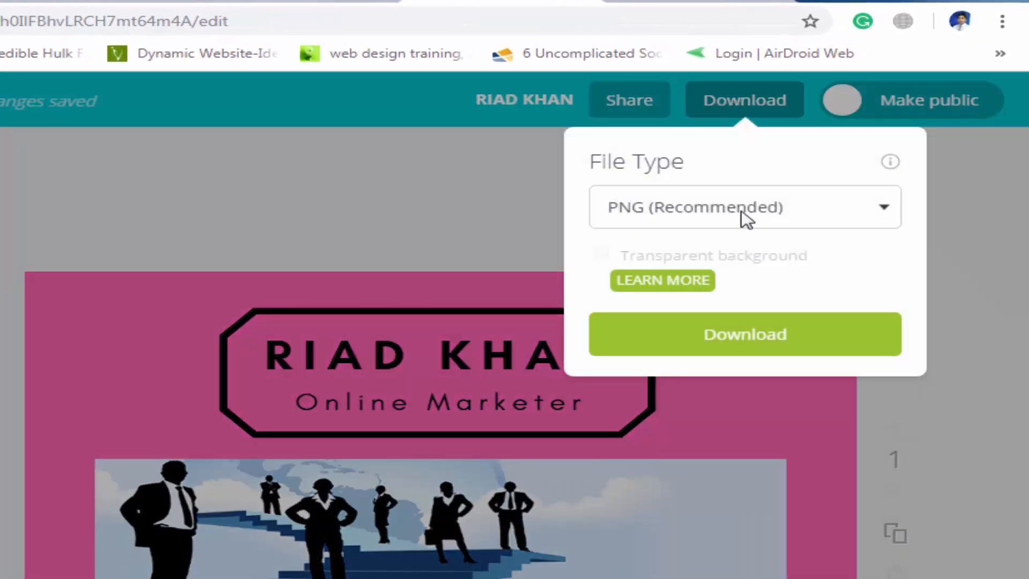
pyautogui.click(863, 224)
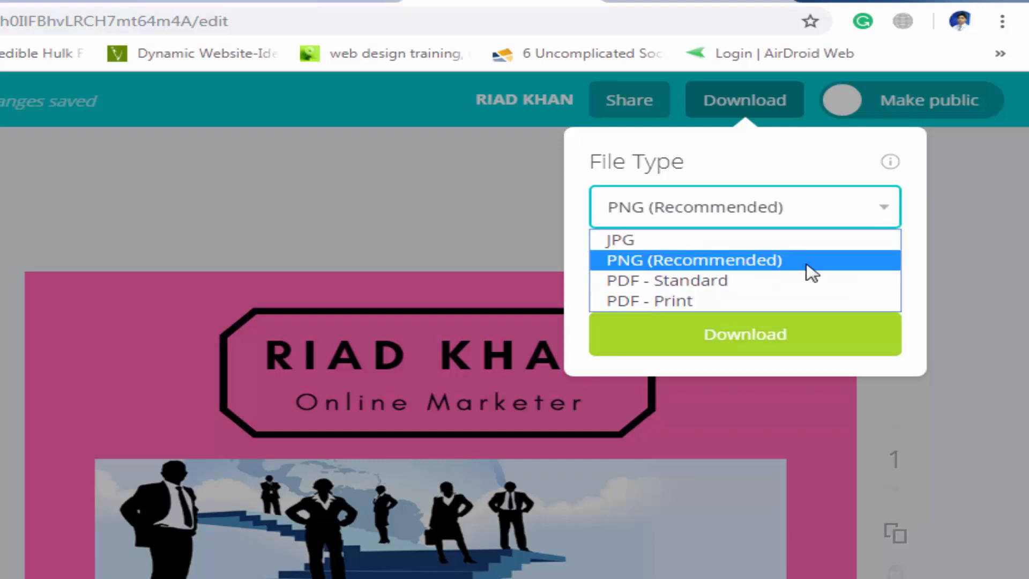
pyautogui.click(667, 245)
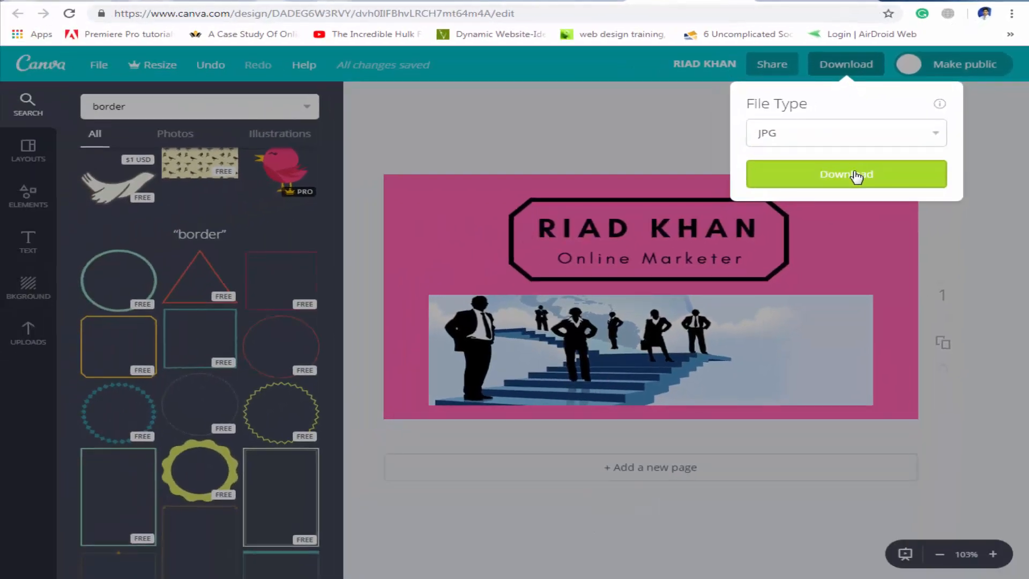
pyautogui.click(821, 213)
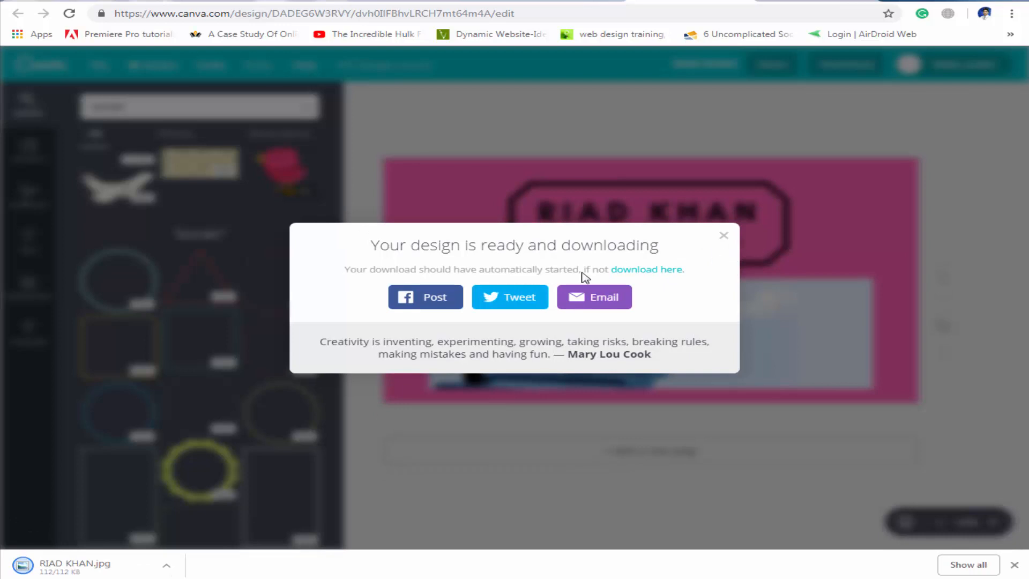
pyautogui.click(723, 236)
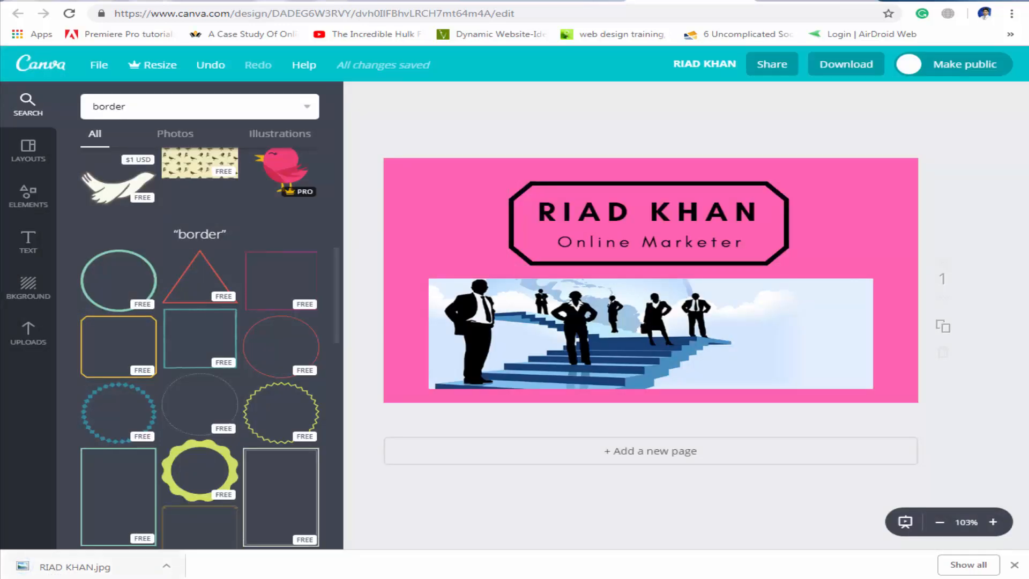
# Locate the downloaded JPG in the Downloads folder through the browser's download list and open it
pyautogui.click(976, 567)
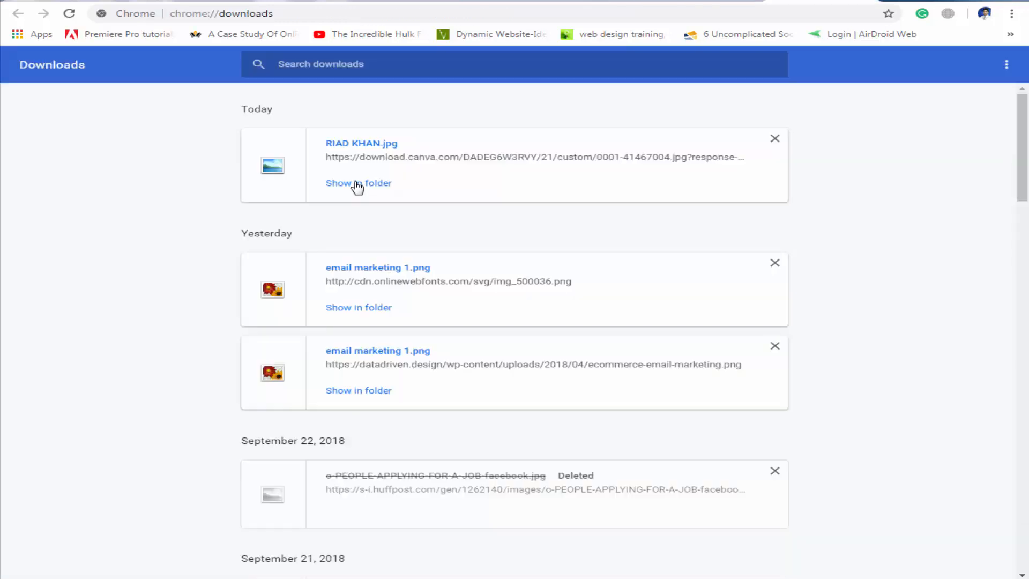
pyautogui.click(357, 185)
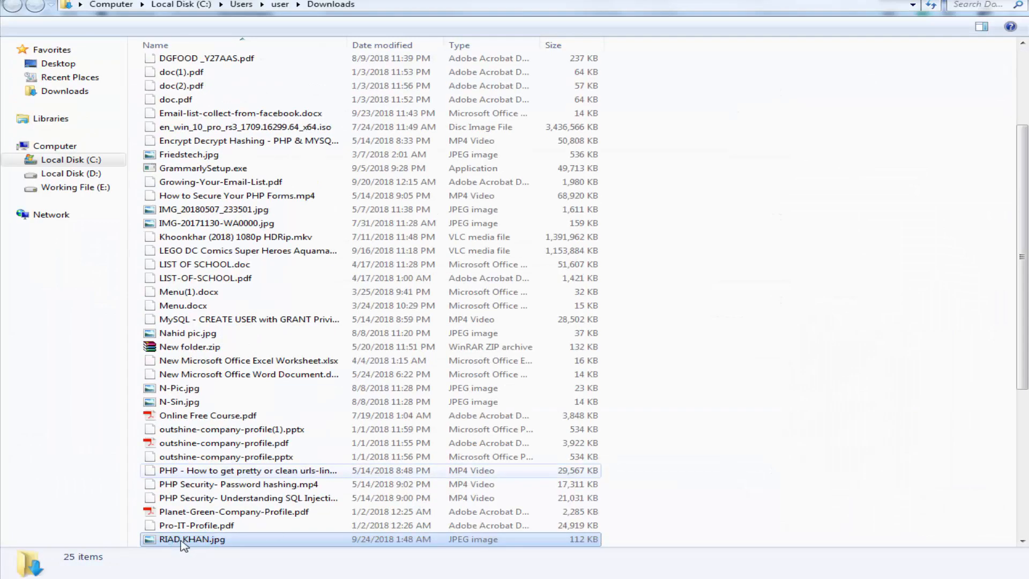
pyautogui.doubleClick(187, 540)
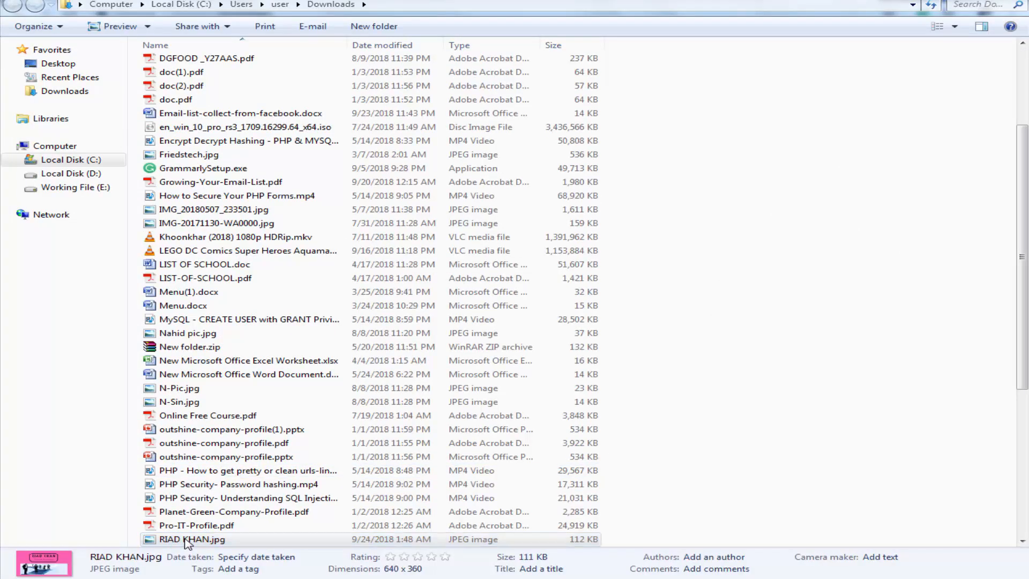